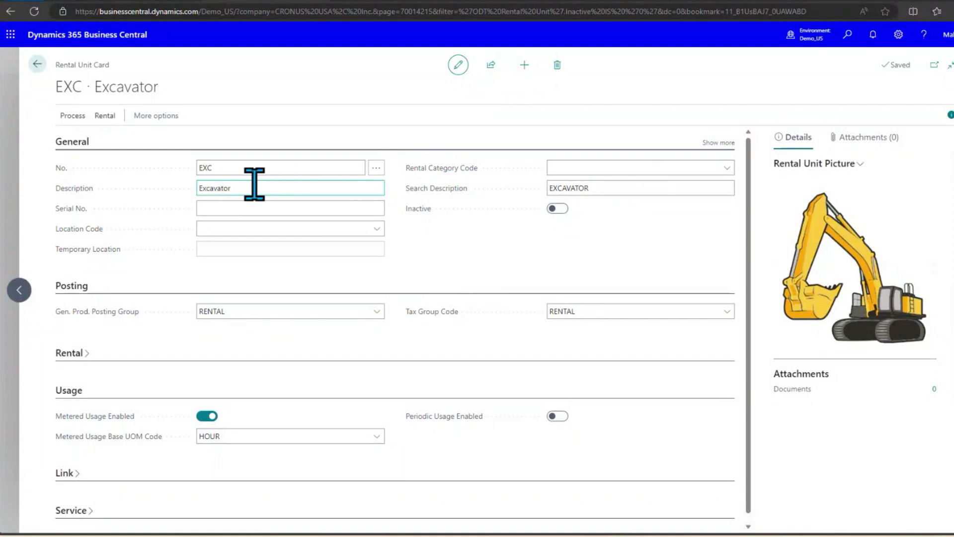
# Examine the general and metered usage settings on the EXC excavator card and on the next unit card, RU00344, and return to EXC.
pyautogui.click(248, 170)
pyautogui.click(246, 188)
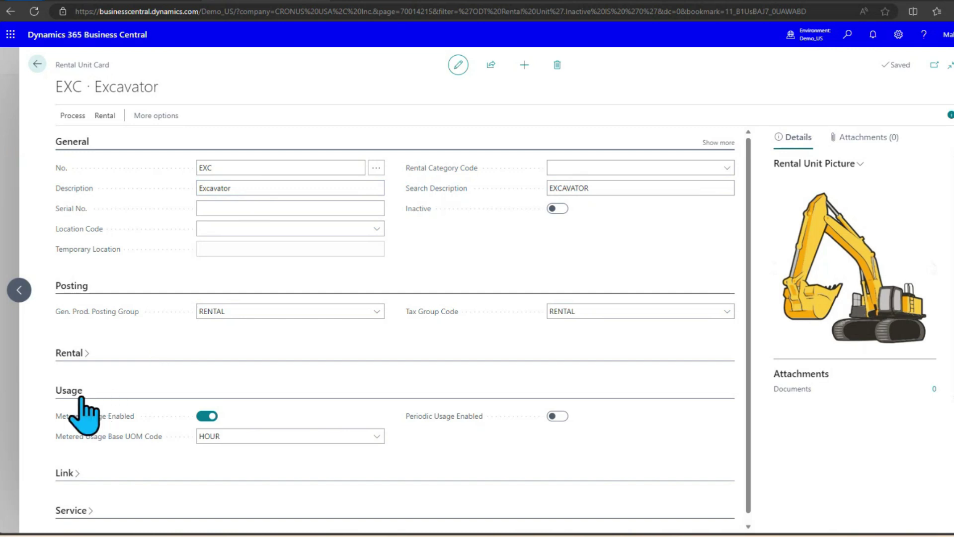
pyautogui.moveTo(96, 420)
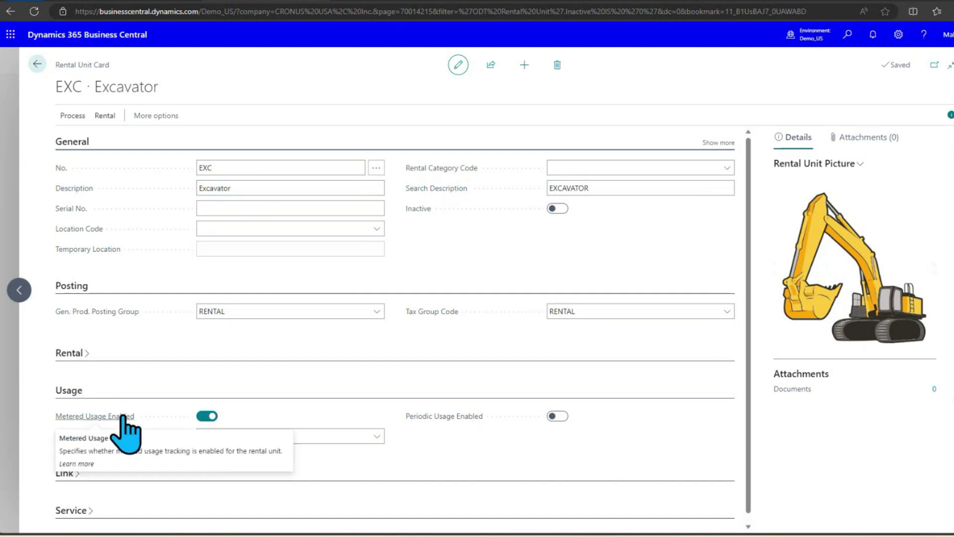
pyautogui.click(220, 434)
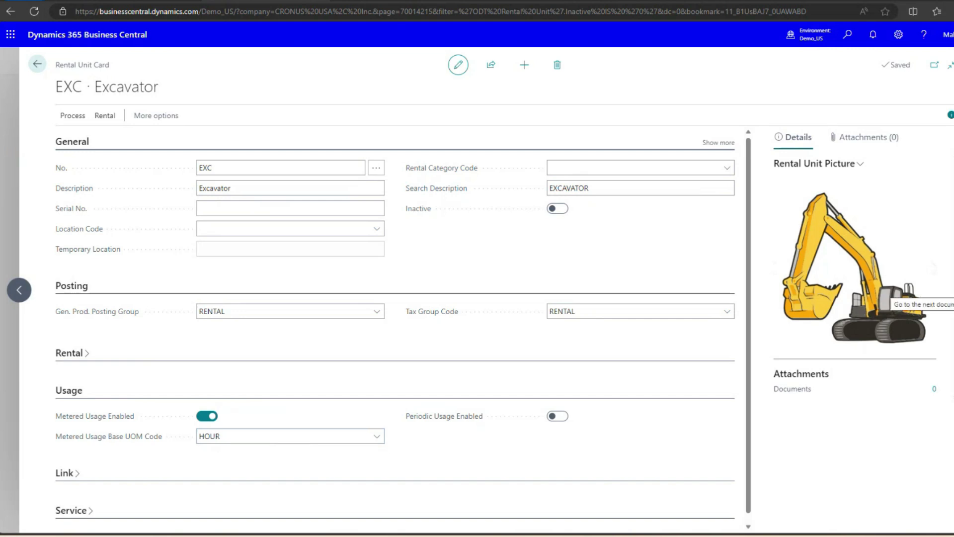
pyautogui.click(934, 290)
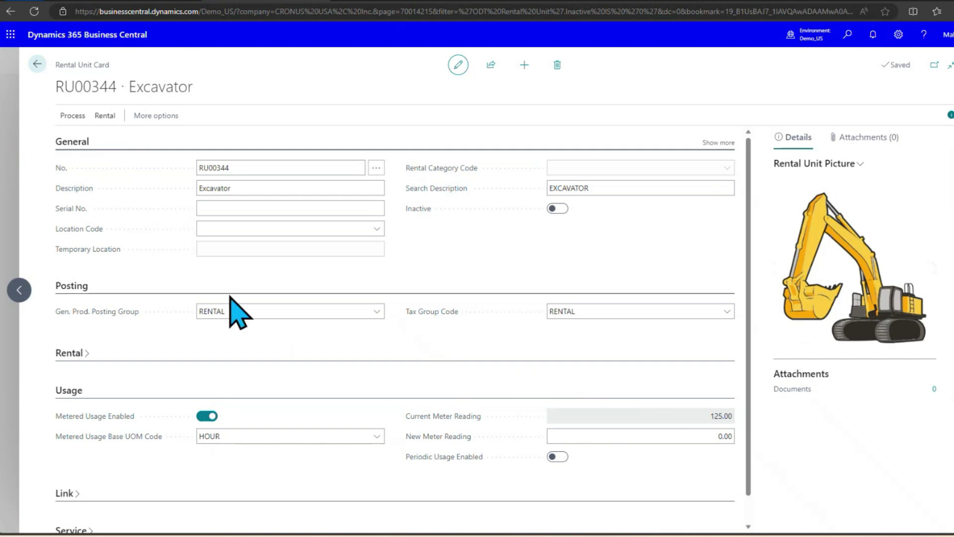
pyautogui.click(20, 292)
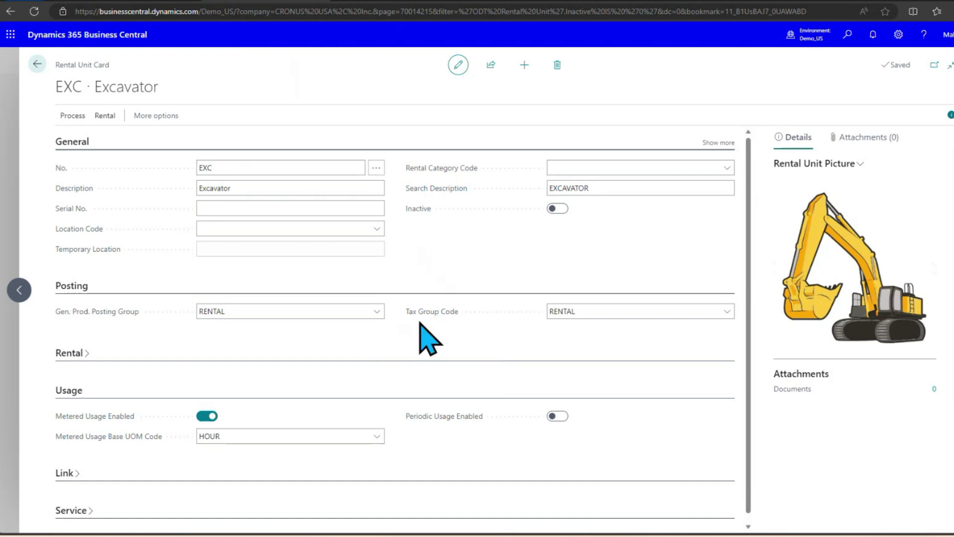
# Open the EXC excavator's rental prices and examine the metered usage setup on the first two customers' PEOPT-MONTH price cards.
pyautogui.click(106, 117)
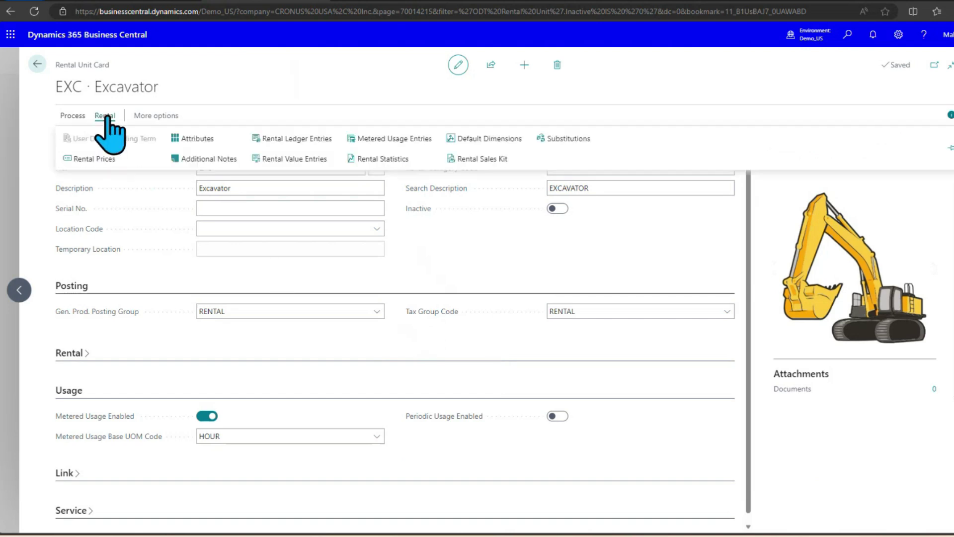
pyautogui.click(96, 157)
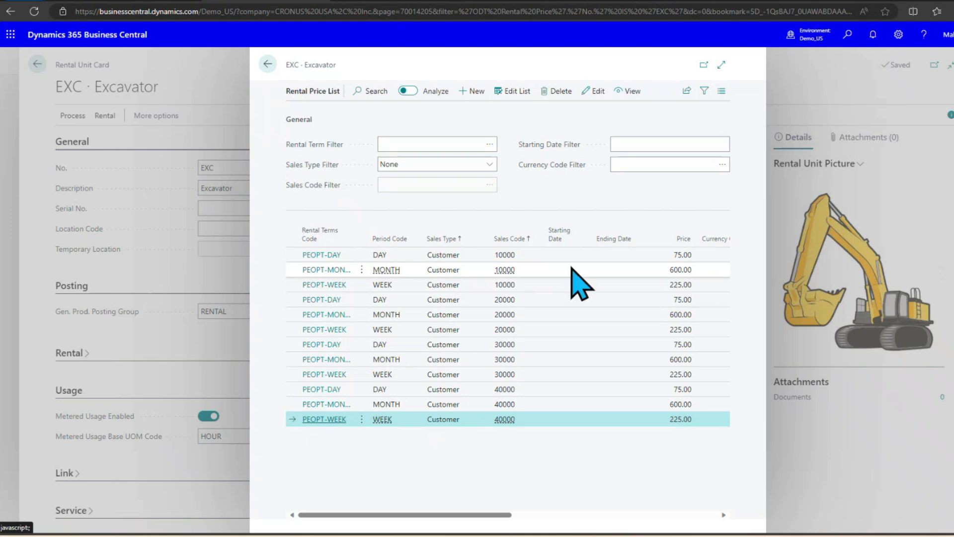
pyautogui.click(331, 271)
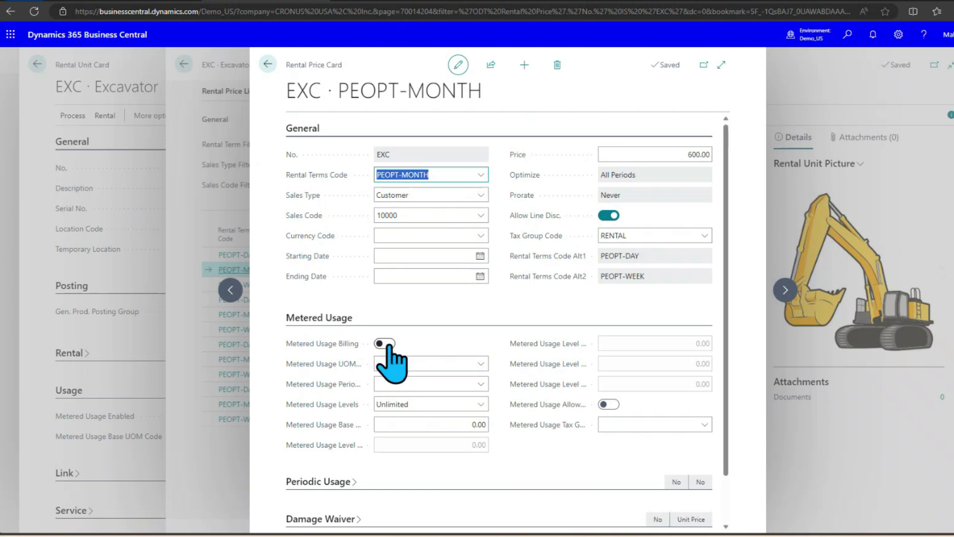
pyautogui.click(268, 64)
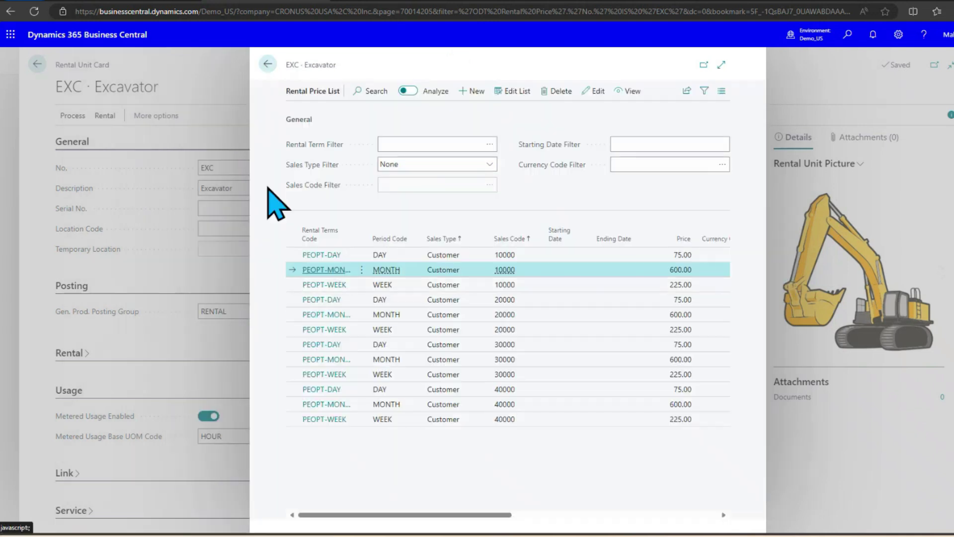
pyautogui.click(326, 314)
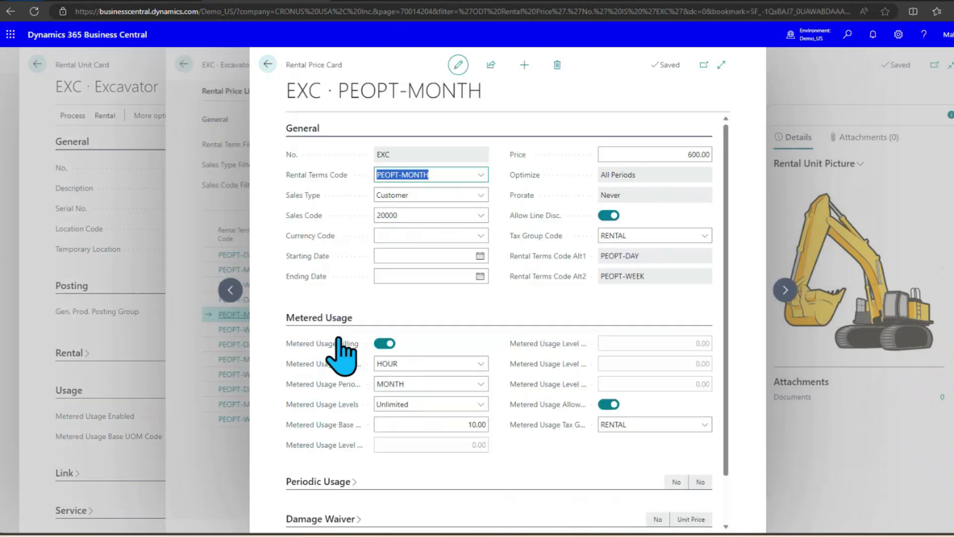
pyautogui.click(447, 425)
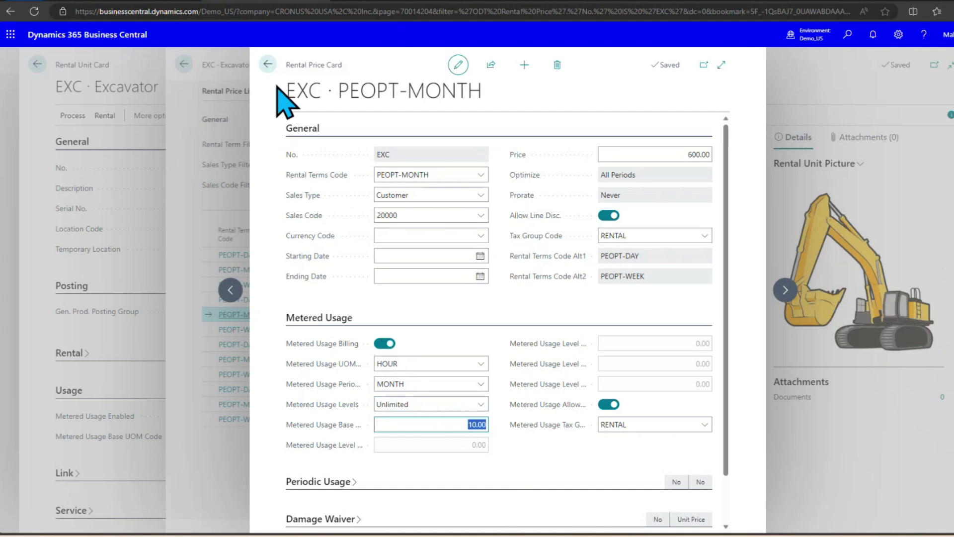
pyautogui.click(267, 64)
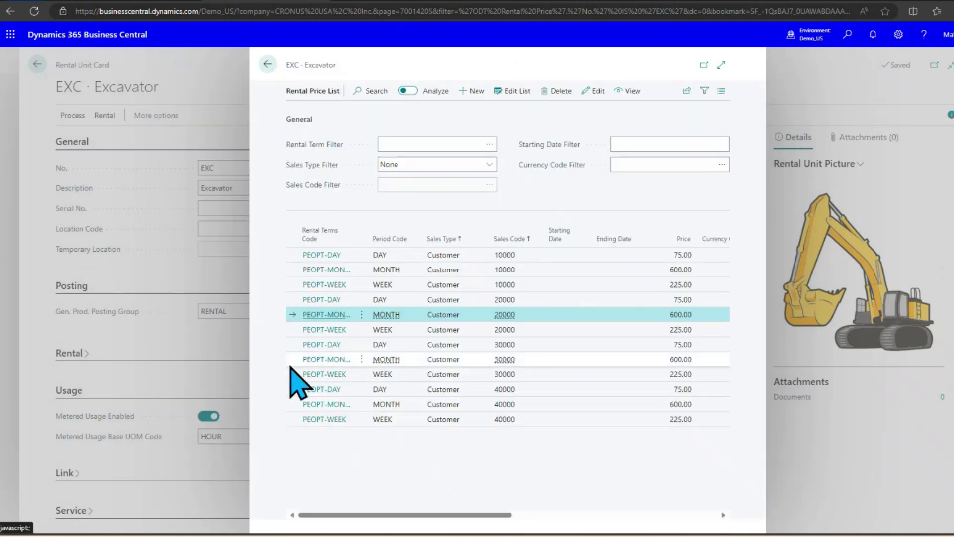
# Examine the metered usage levels on the third and fourth customers' PEOPT-MONTH price cards and return to the excavator card.
pyautogui.click(323, 362)
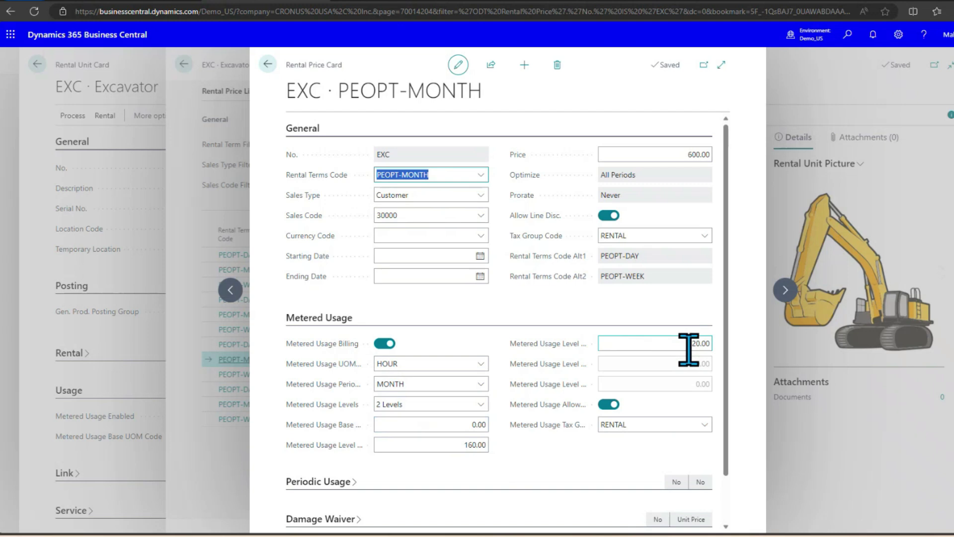
pyautogui.click(265, 69)
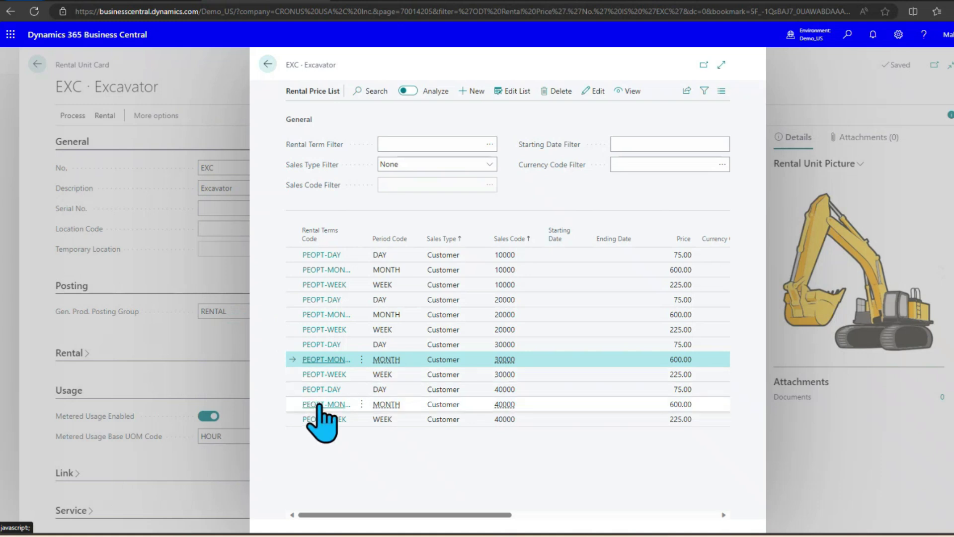
pyautogui.click(319, 404)
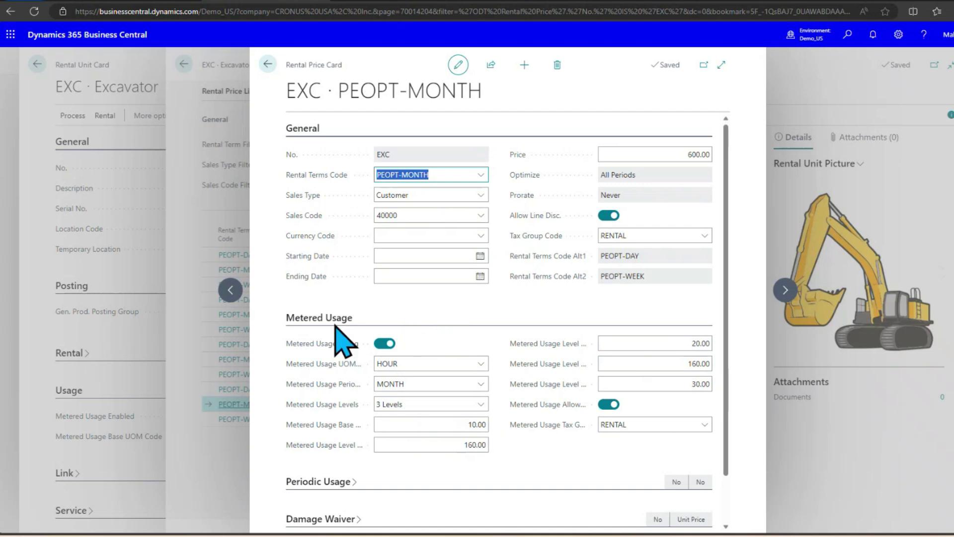
pyautogui.click(268, 64)
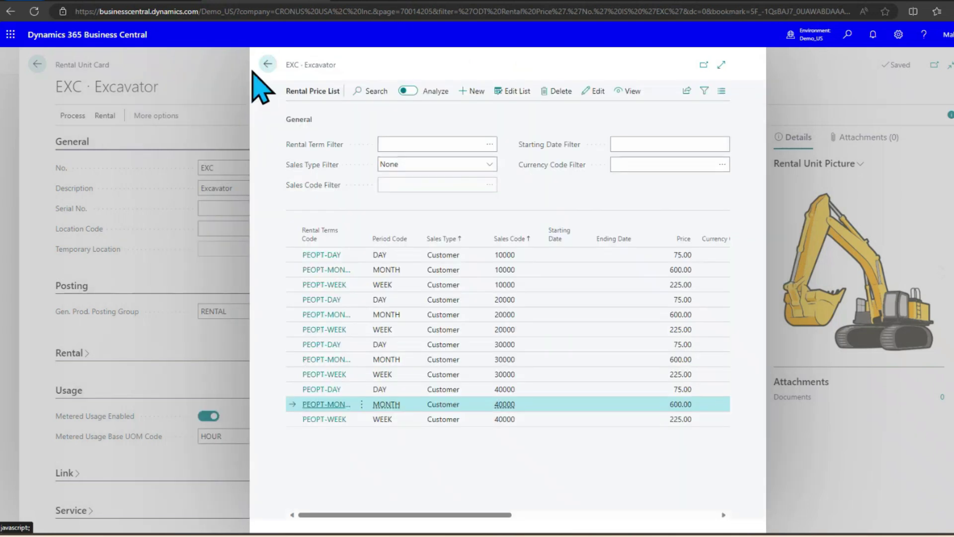
pyautogui.click(262, 69)
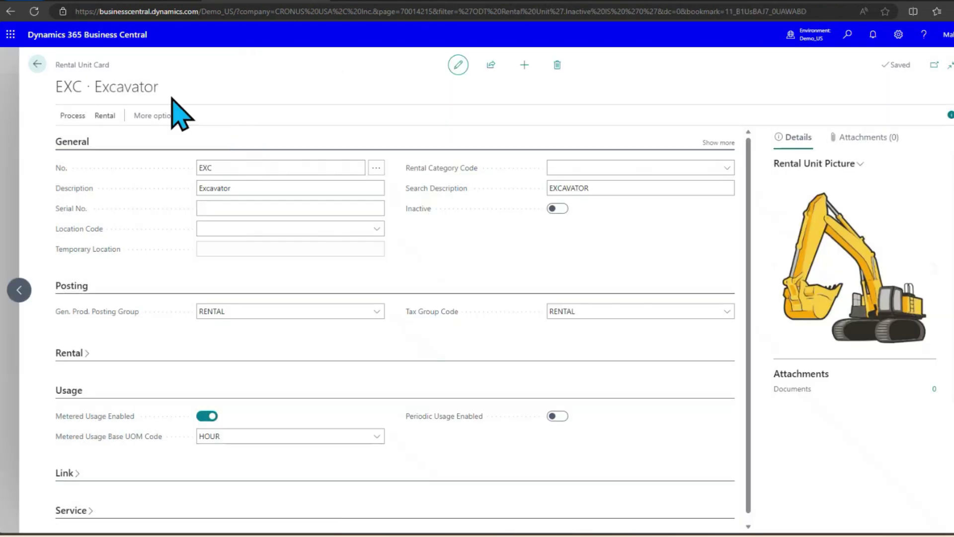
# Leave the rental units list and create a new rental contract for the customer Adatum Corporation.
pyautogui.click(34, 63)
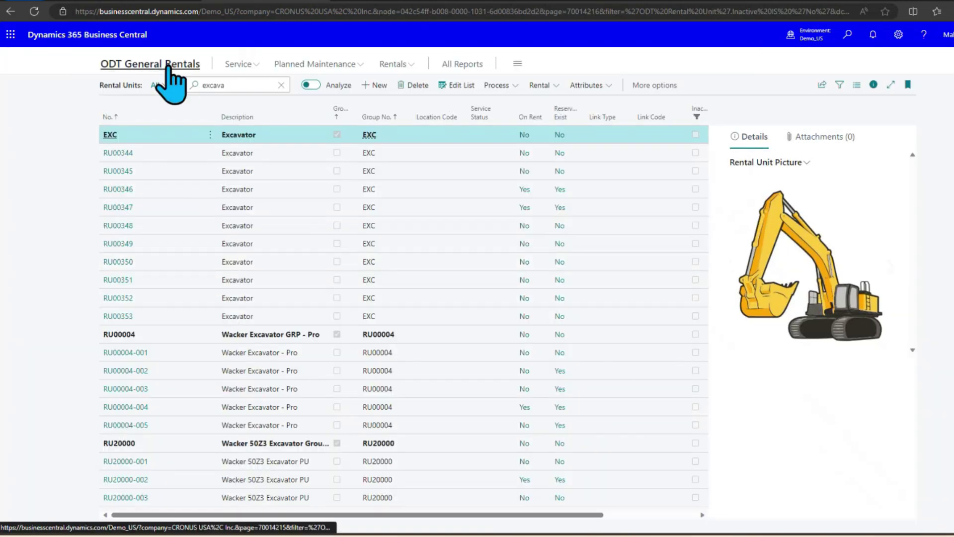
pyautogui.click(133, 64)
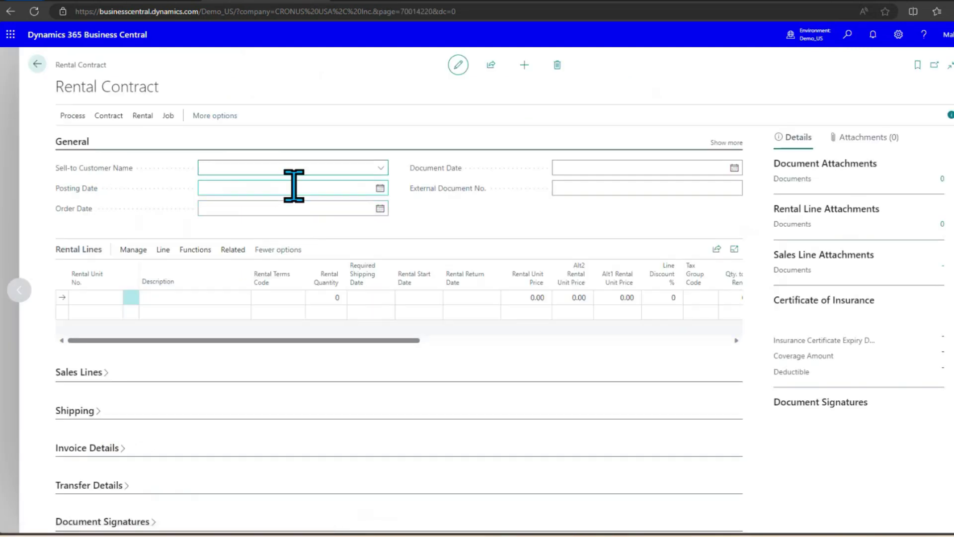
pyautogui.write('0000')
pyautogui.press('Tab')
# Add a rental line for unit EXC with a rental quantity of 1.
pyautogui.click(107, 297)
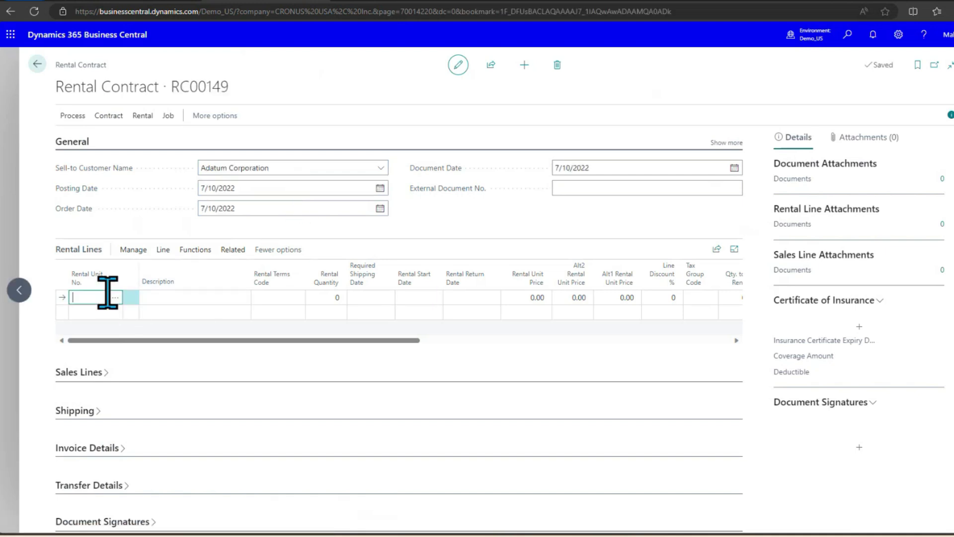
pyautogui.write('exc')
pyautogui.press('Tab')
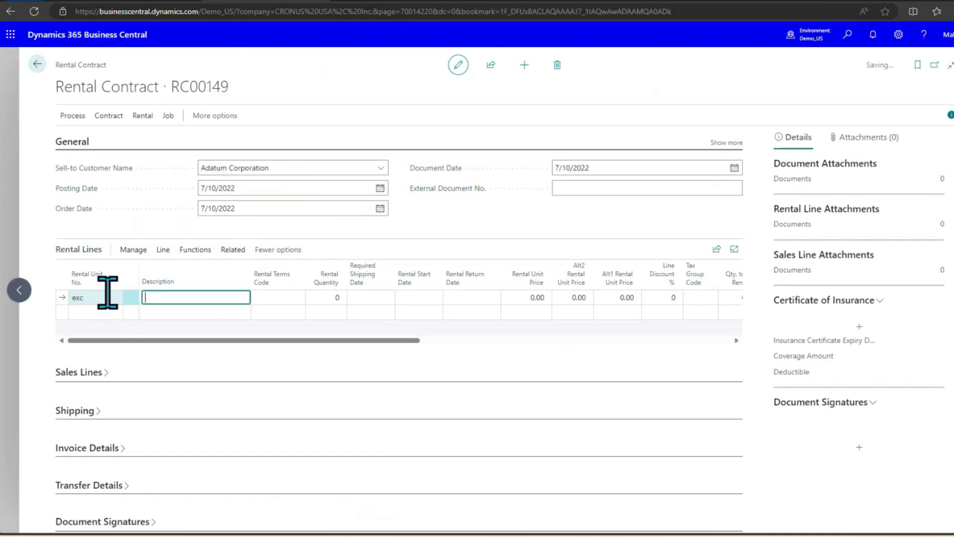
pyautogui.click(316, 298)
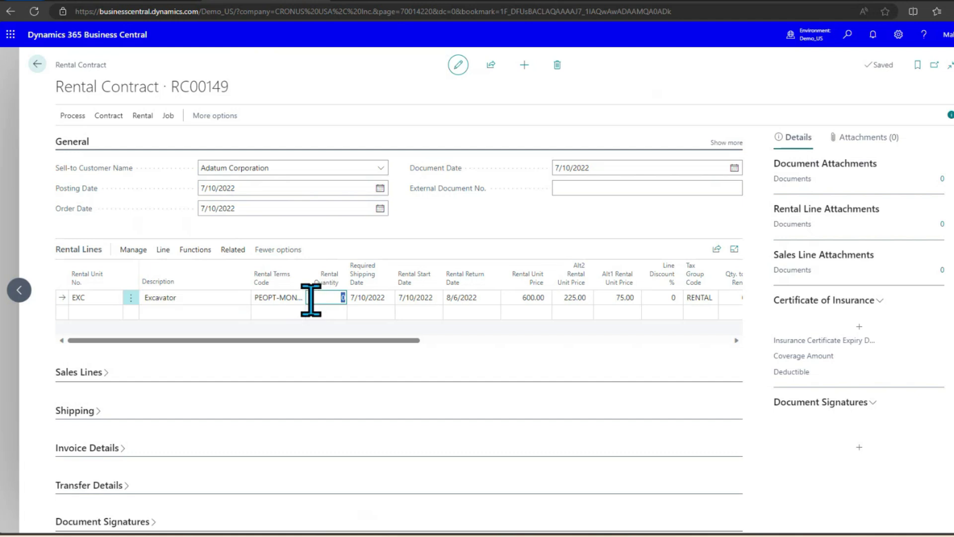
pyautogui.write('1')
pyautogui.press('Tab')
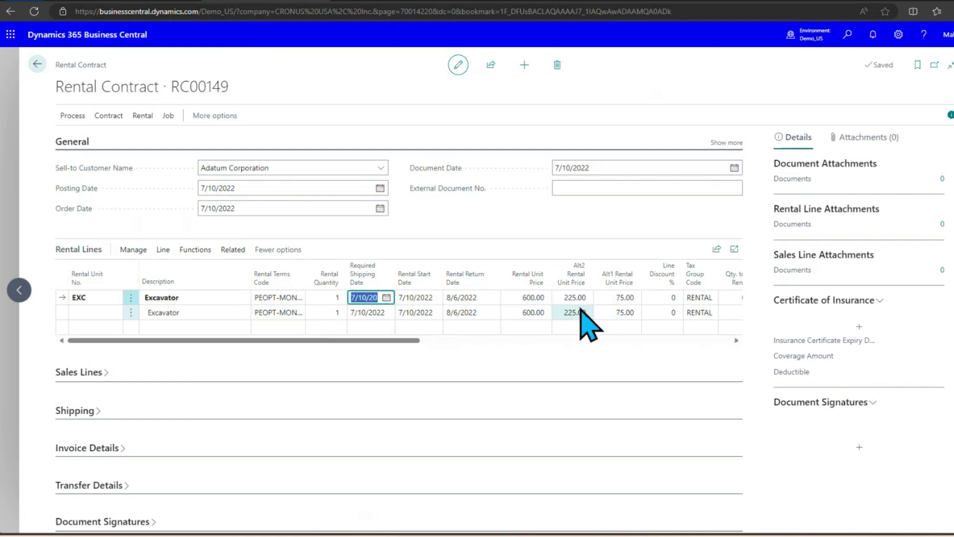
# Assign rental unit RU00344 to the Excavator line beneath the EXC group line.
pyautogui.click(100, 312)
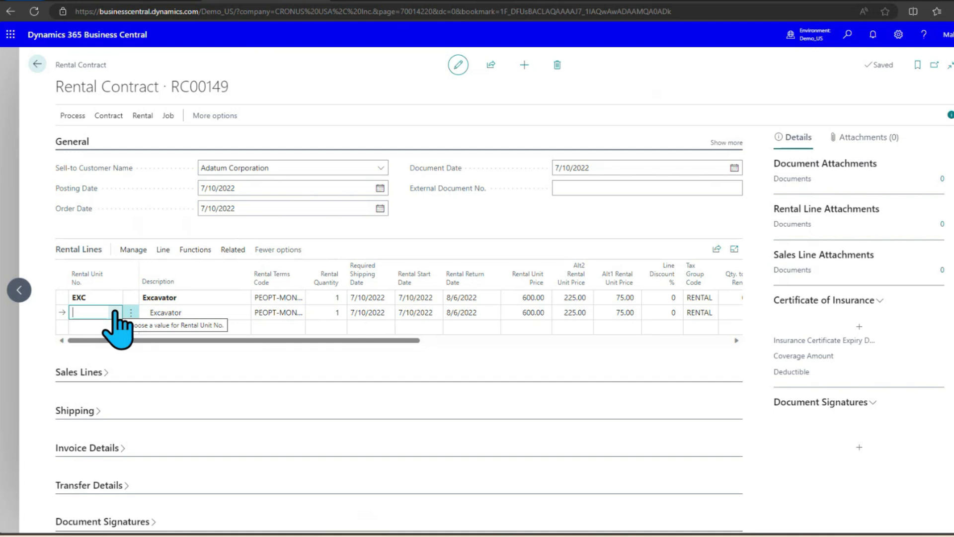
pyautogui.click(118, 313)
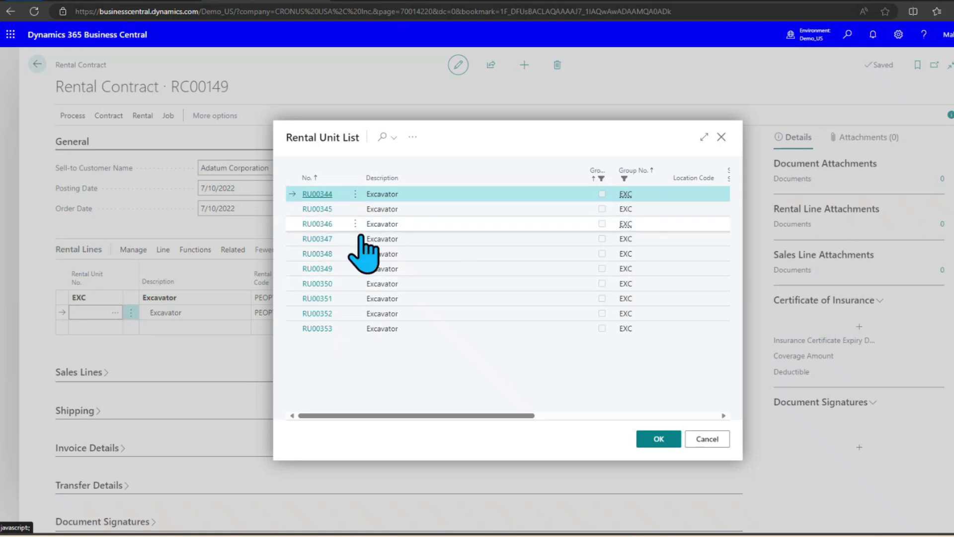
pyautogui.click(649, 441)
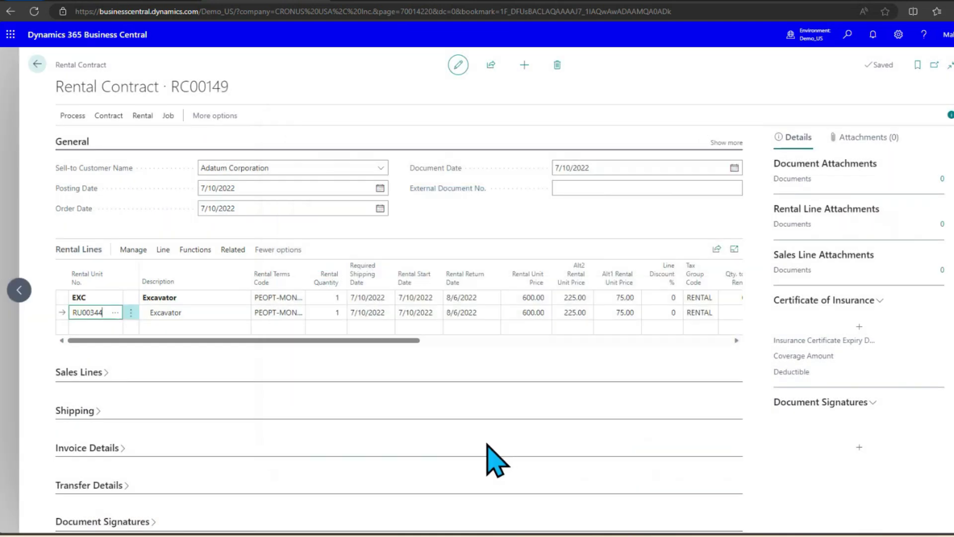
pyautogui.press('Tab')
# Set the current meter reading of the RU00344 rental line to 128.
pyautogui.moveTo(368, 342); pyautogui.dragTo(550, 350)
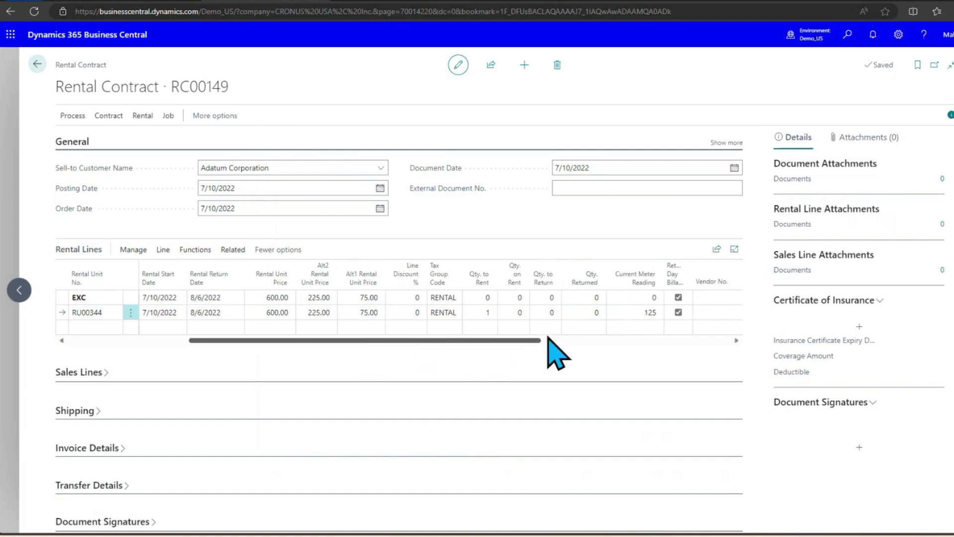
pyautogui.click(656, 312)
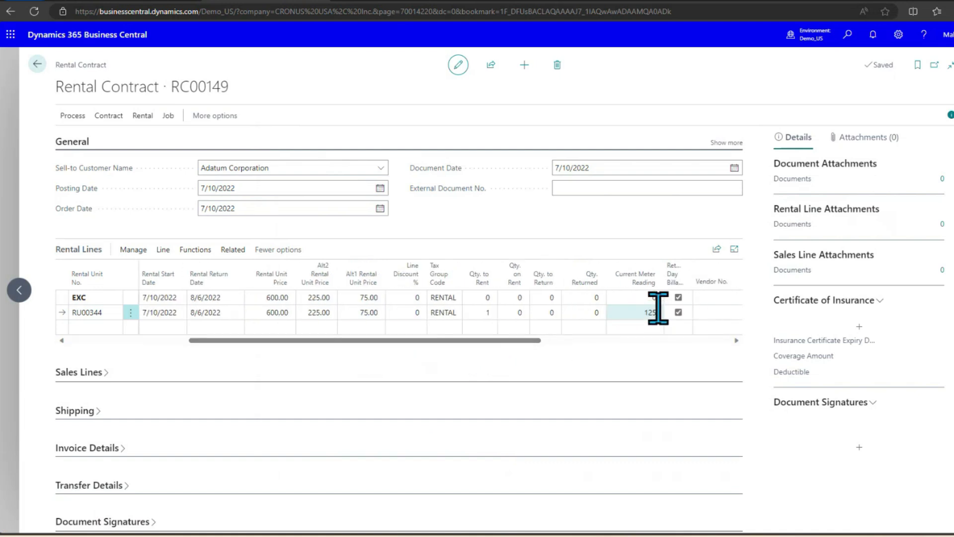
pyautogui.press('Up')
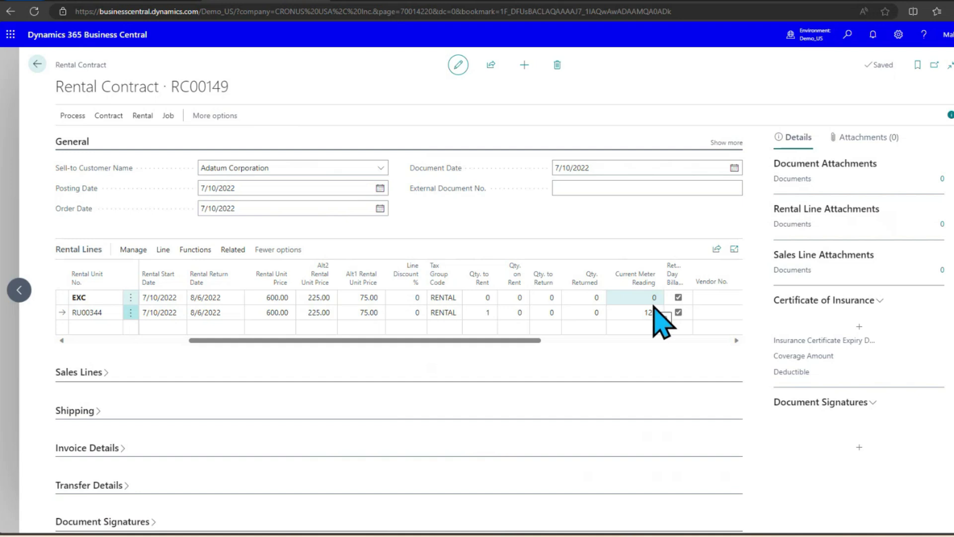
pyautogui.click(651, 312)
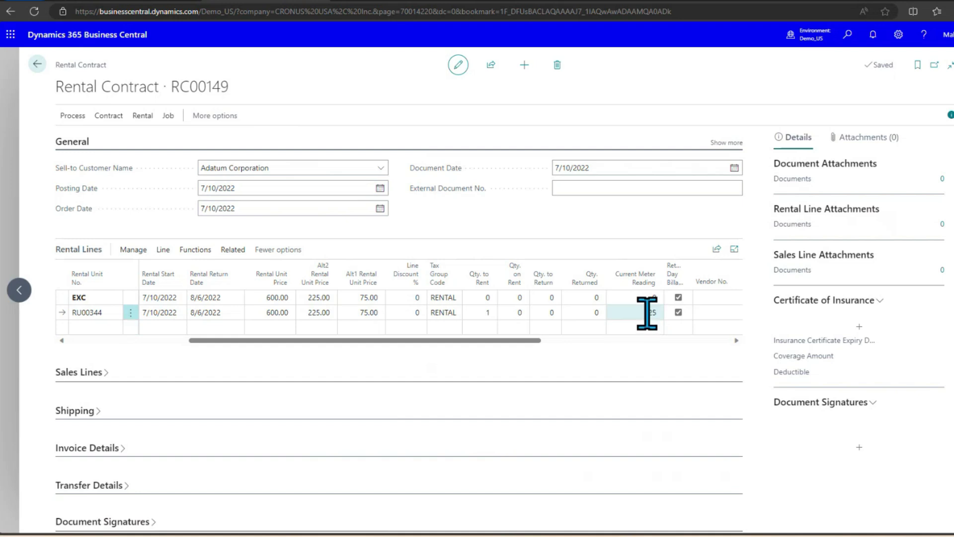
pyautogui.click(643, 313)
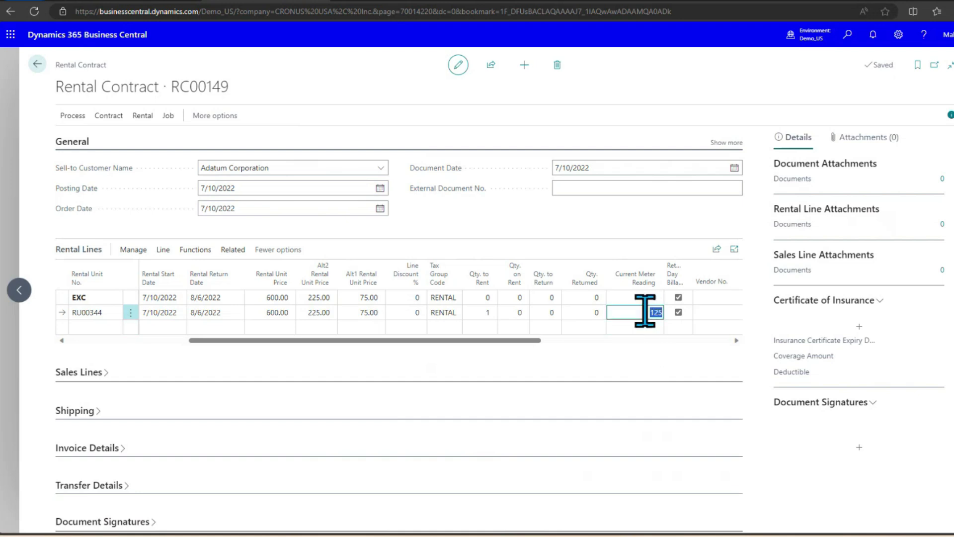
pyautogui.write('130')
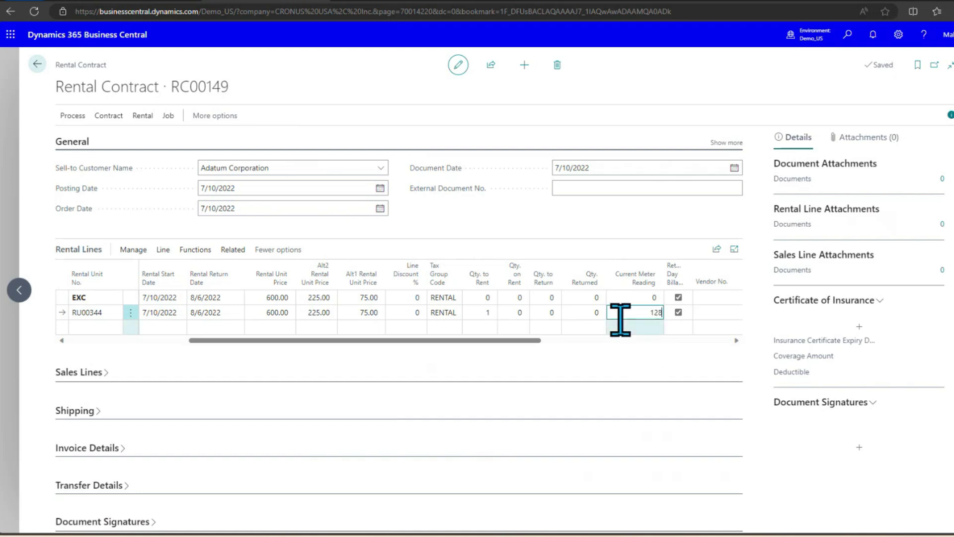
pyautogui.press('Tab')
# Describe the meter usage adjustment as "Misc adj" and accept the transaction details.
pyautogui.click(518, 299)
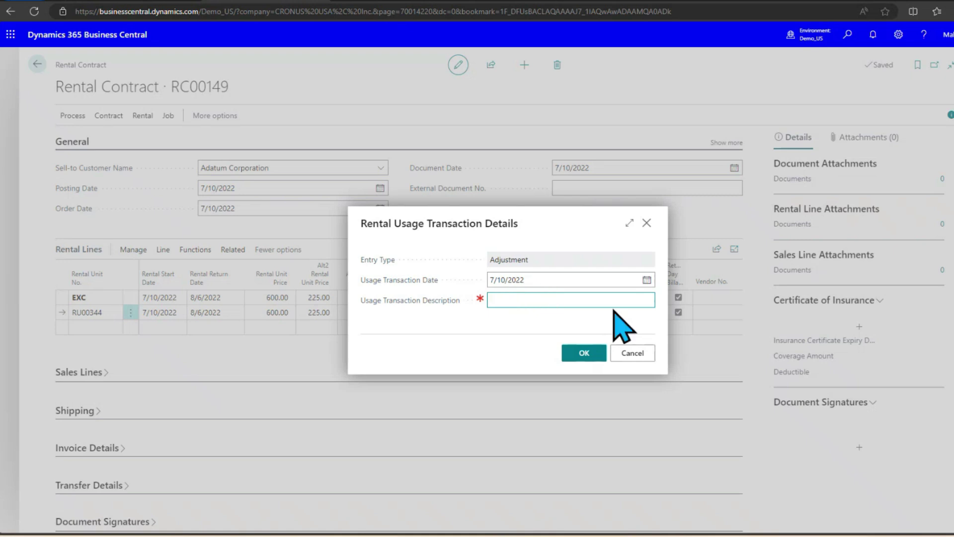
pyautogui.write('Misc adj')
pyautogui.click(581, 352)
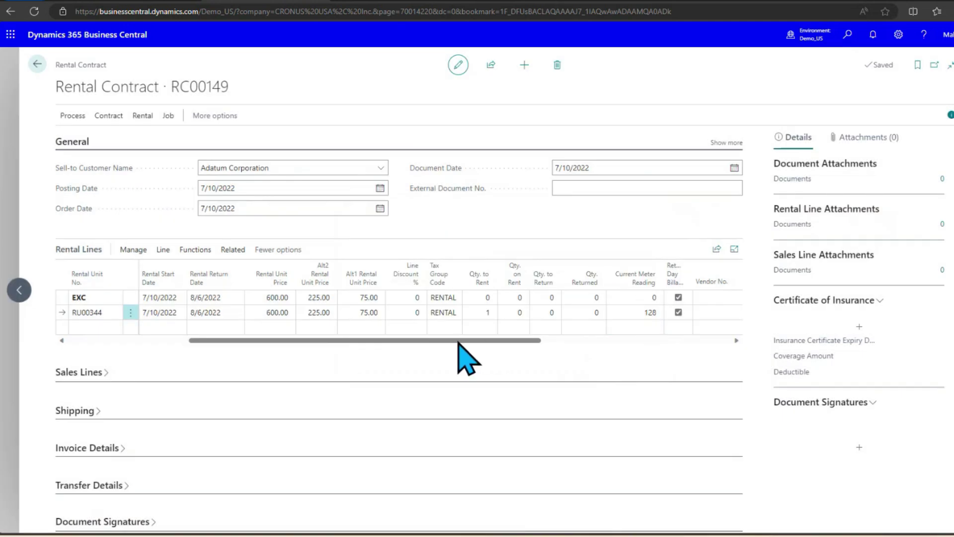
pyautogui.moveTo(458, 341); pyautogui.dragTo(283, 341)
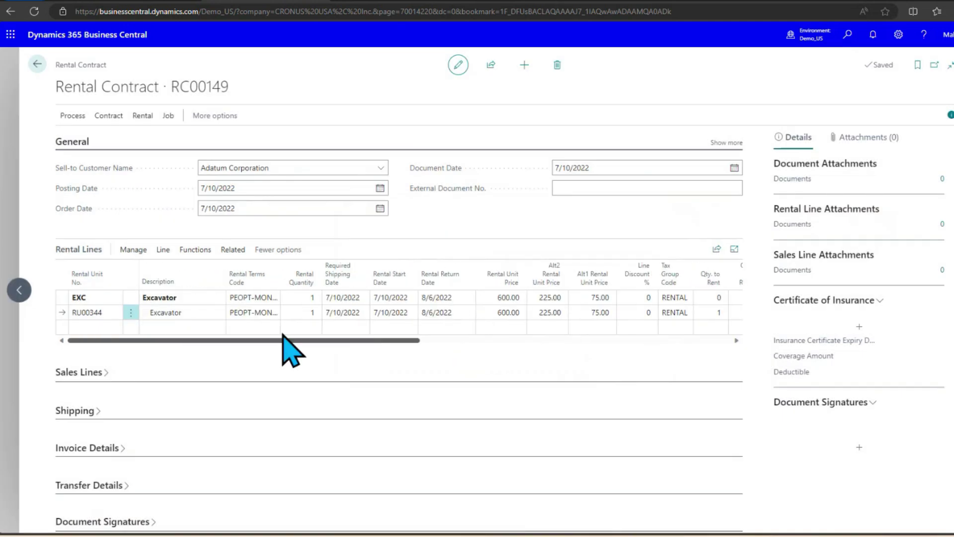
# Preview the printed rental contract RC00149 with Show Alternate Prices enabled, examine its metered usage charges, and close the report without printing.
pyautogui.click(73, 116)
pyautogui.click(80, 139)
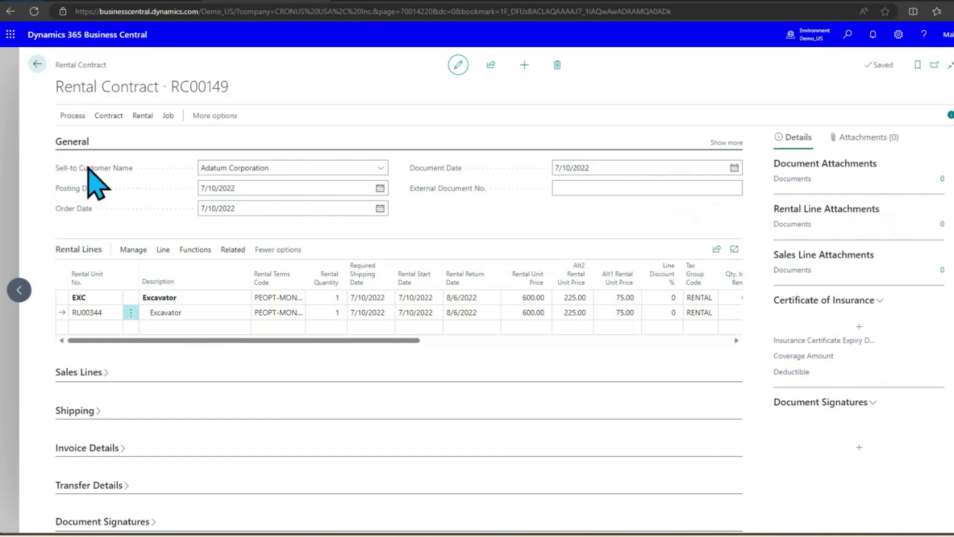
pyautogui.click(495, 260)
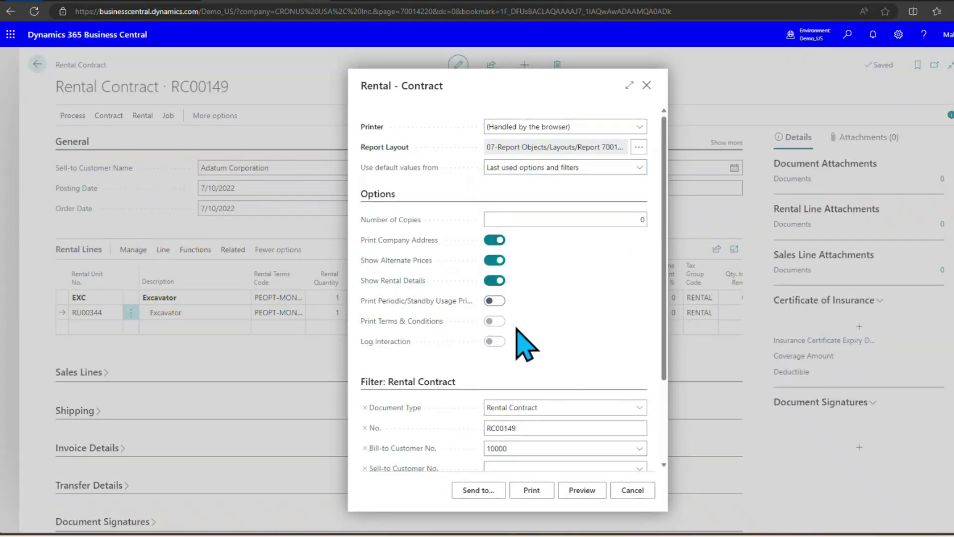
pyautogui.click(584, 494)
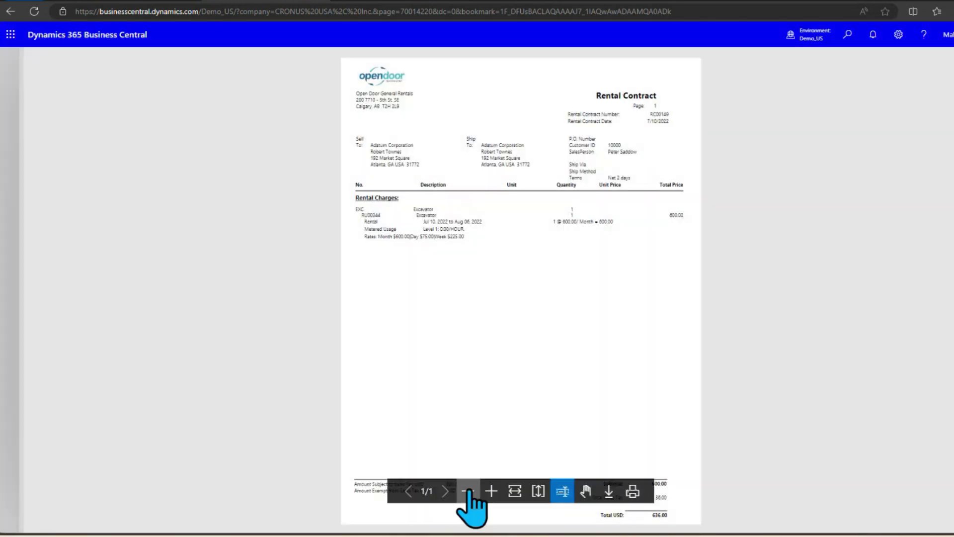
pyautogui.click(491, 491)
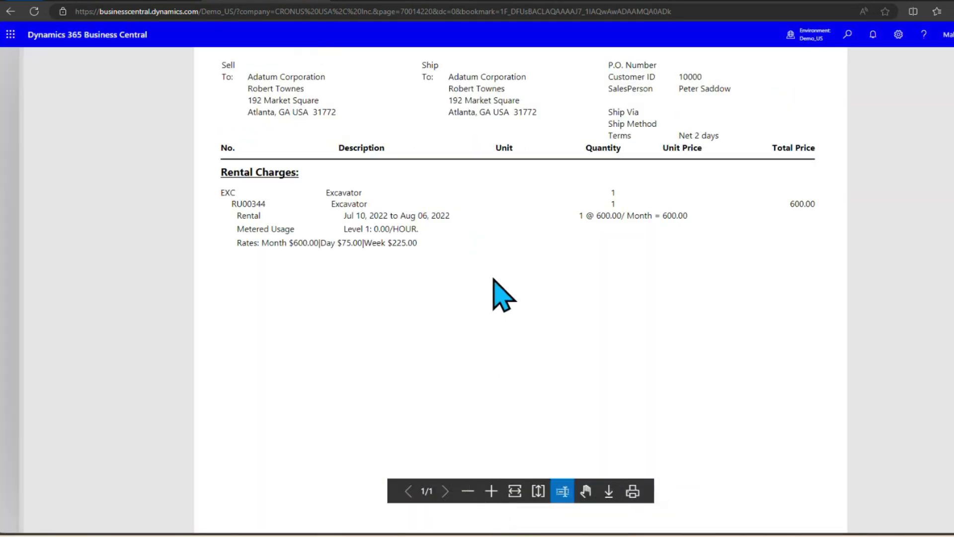
pyautogui.scroll(1, 502, 295)
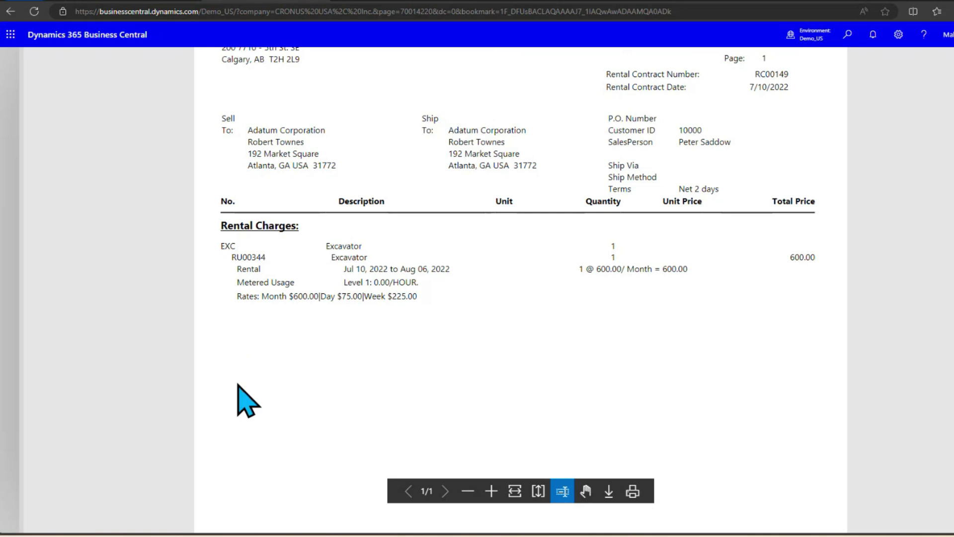
pyautogui.scroll(2, 242, 392)
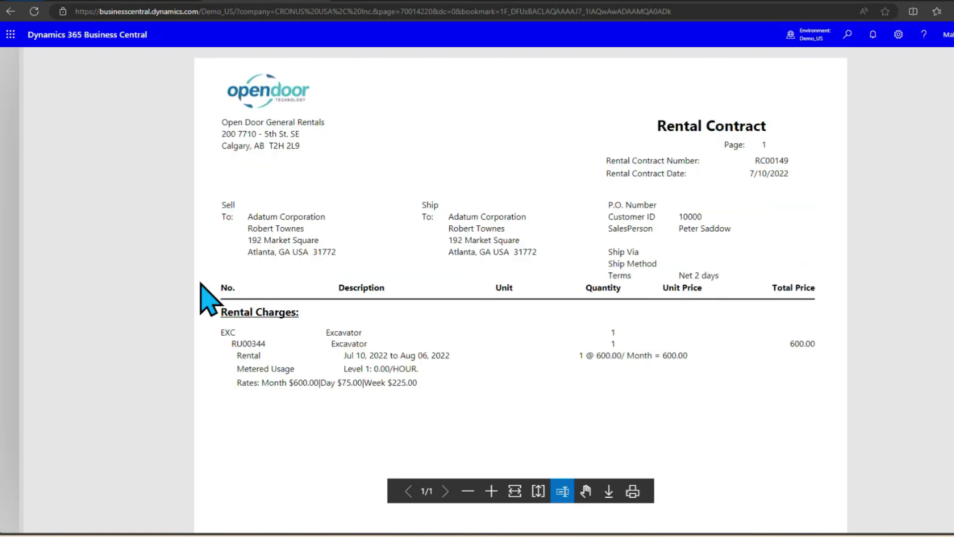
pyautogui.click(10, 11)
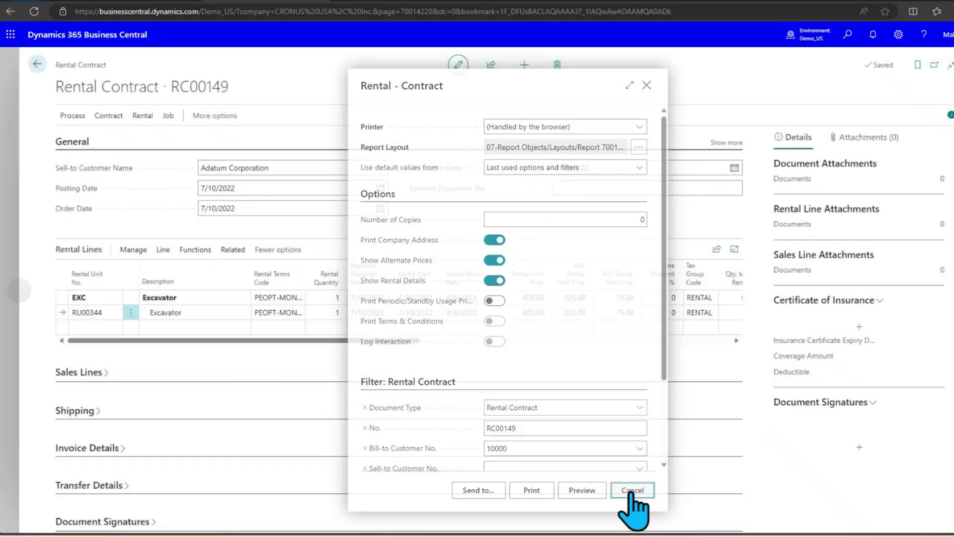
pyautogui.click(632, 491)
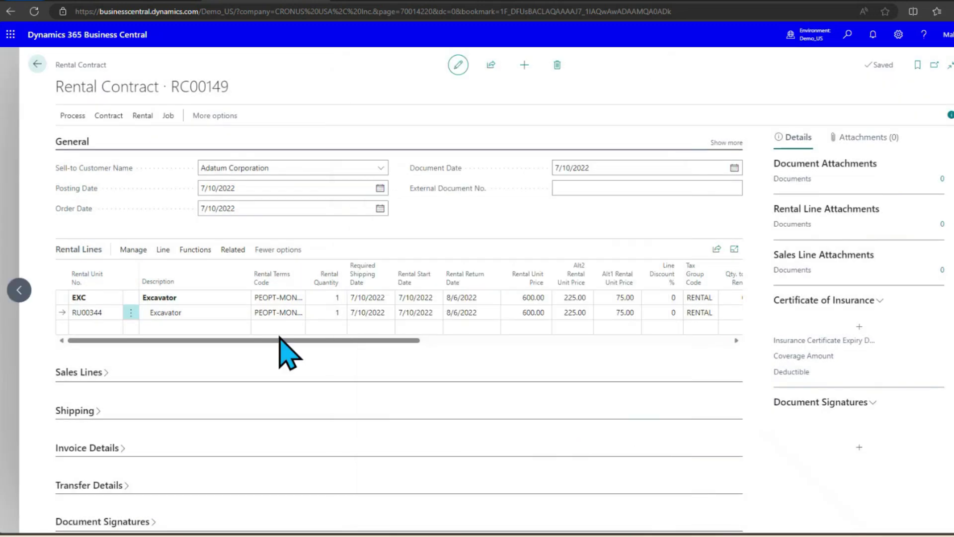
# Create a new rental contract for Trey Research and add a rental line for unit EXC with a rental quantity of 1.
pyautogui.click(523, 66)
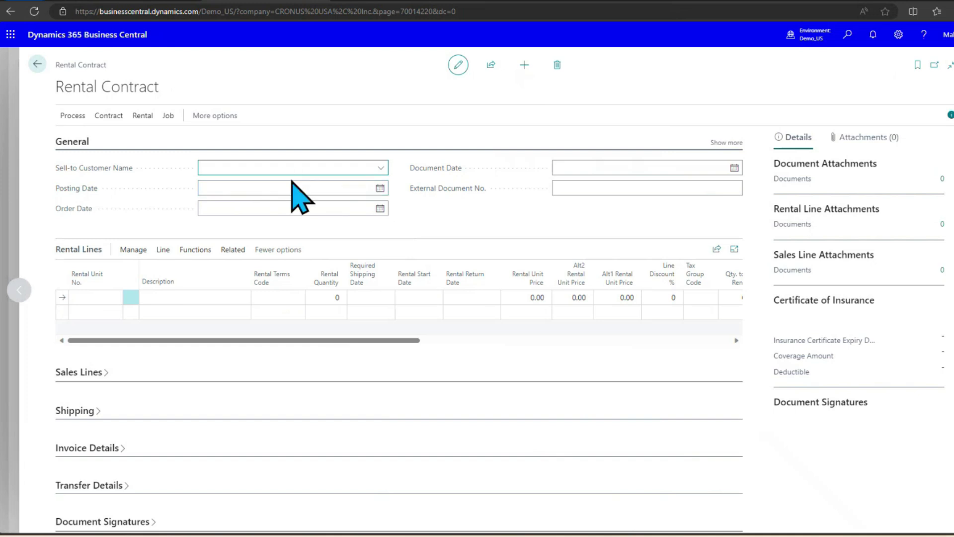
pyautogui.press('Tab')
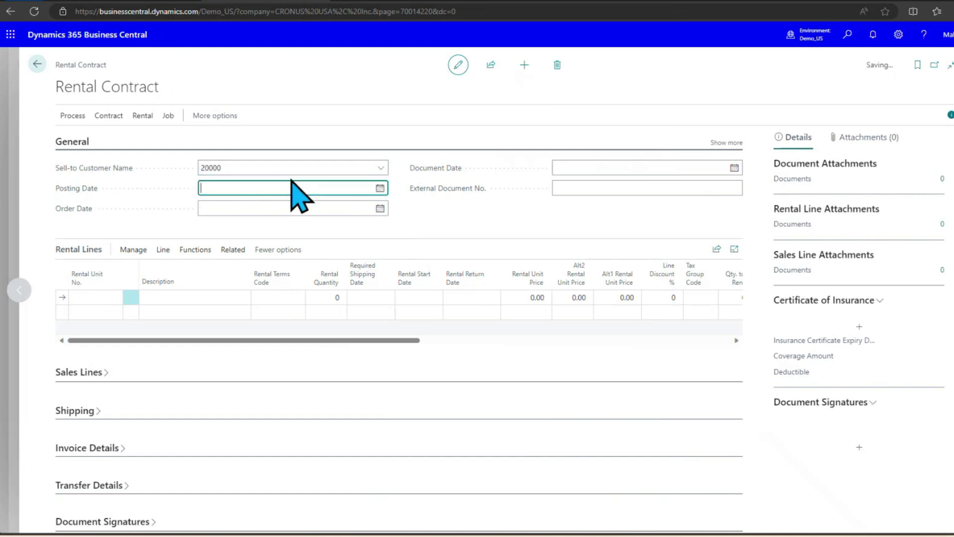
pyautogui.click(99, 297)
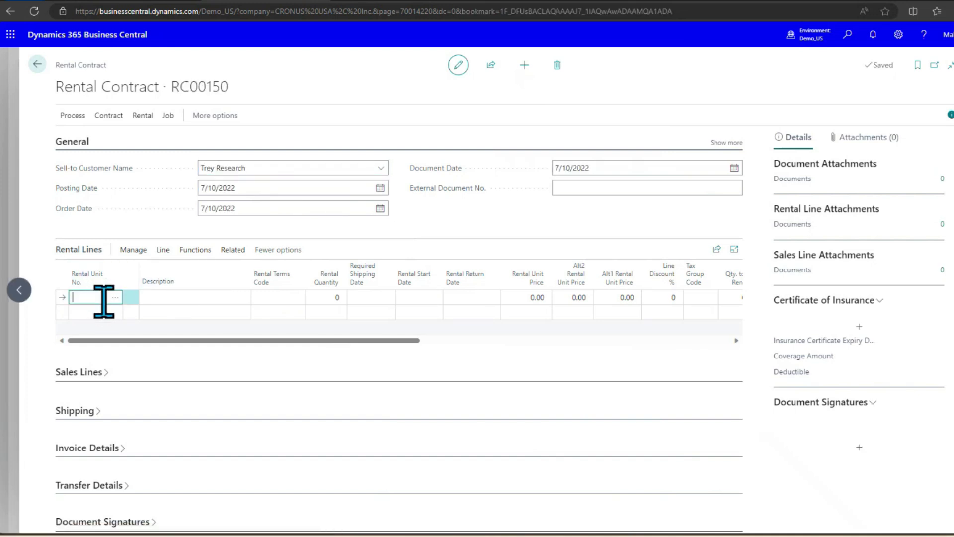
pyautogui.write('exc')
pyautogui.press('Tab')
pyautogui.press('Tab')
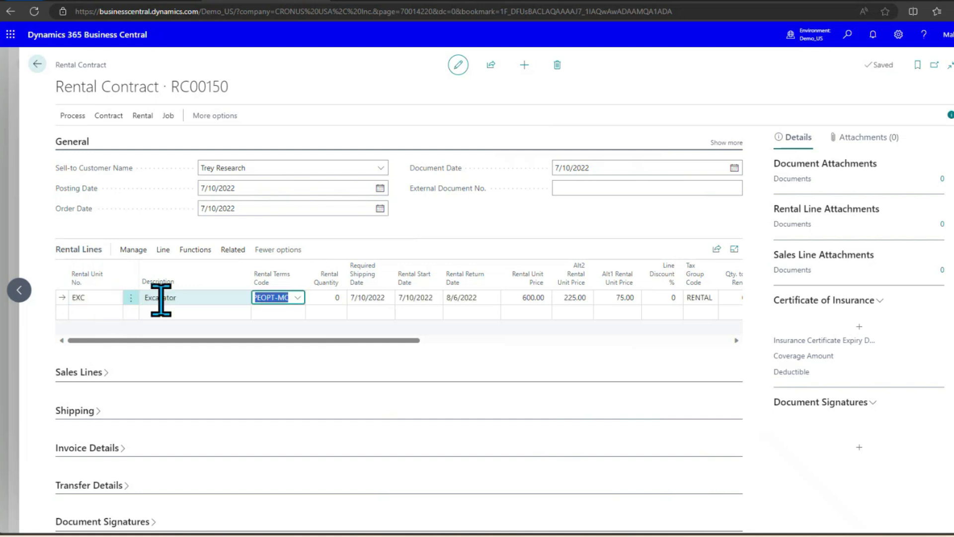
pyautogui.press('Tab')
pyautogui.write('1')
pyautogui.press('Tab')
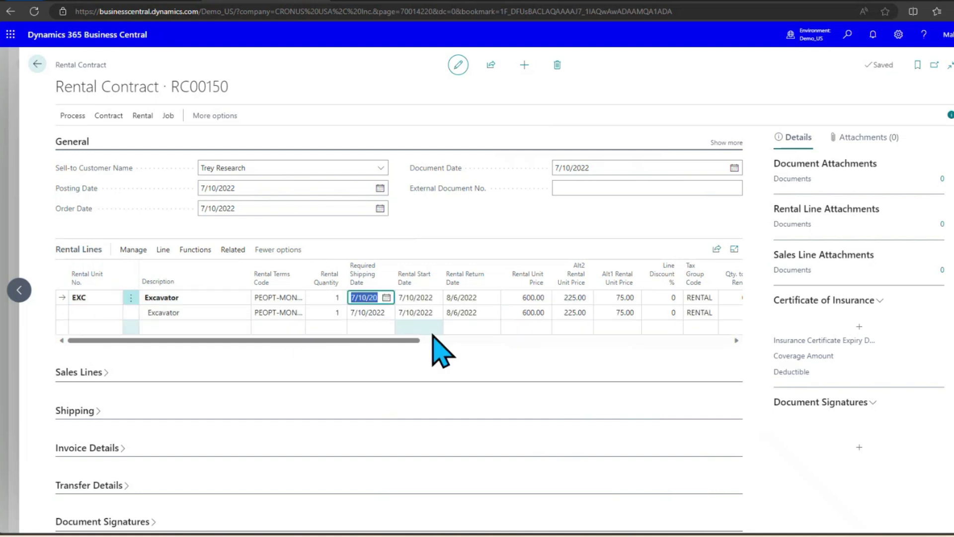
# Assign rental unit RU00345 to the Excavator line beneath the EXC group line and check its current meter reading.
pyautogui.moveTo(420, 340); pyautogui.dragTo(387, 340)
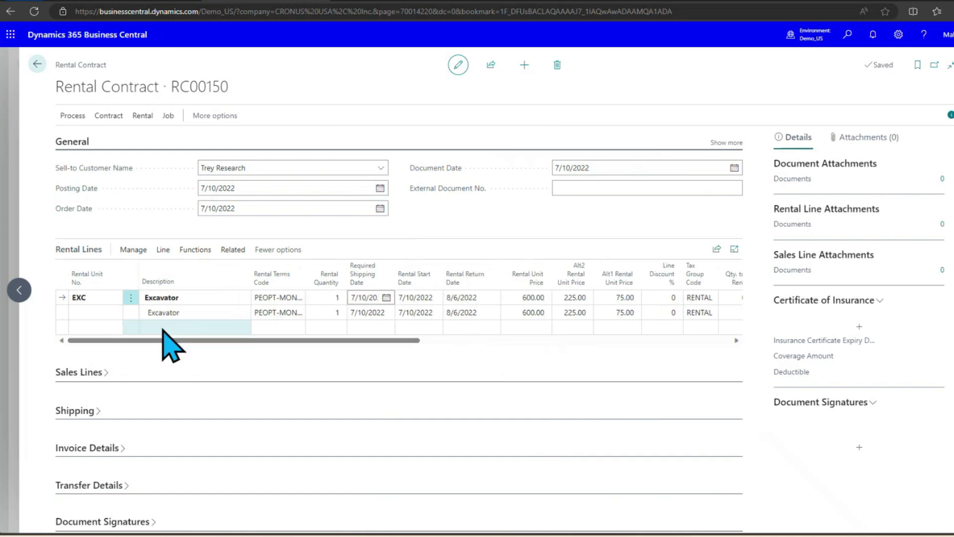
pyautogui.click(89, 312)
pyautogui.click(116, 312)
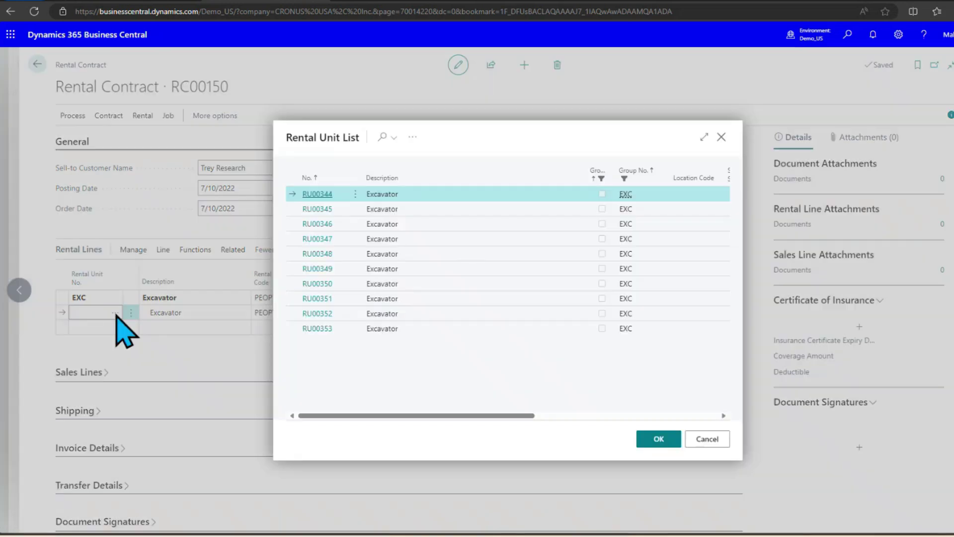
pyautogui.click(342, 209)
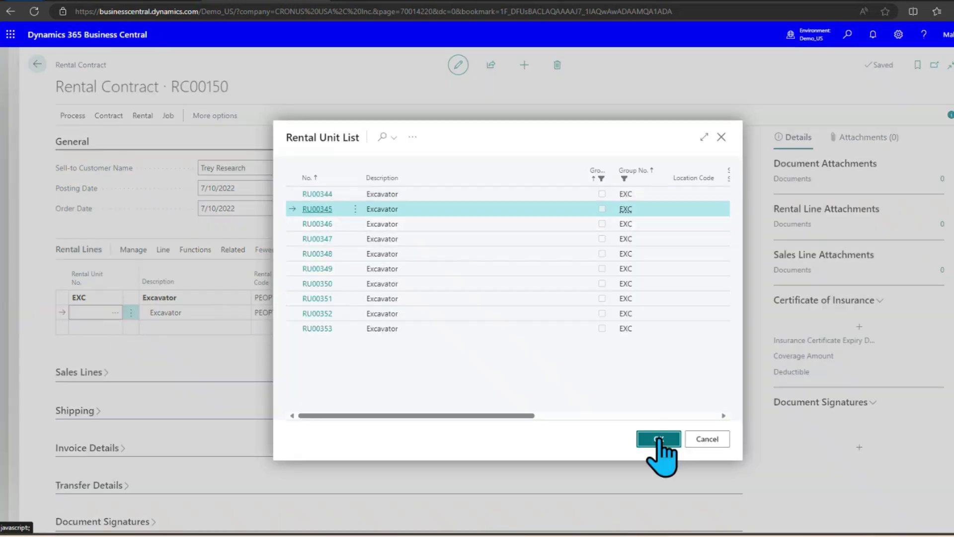
pyautogui.click(661, 439)
pyautogui.moveTo(302, 341); pyautogui.dragTo(454, 341)
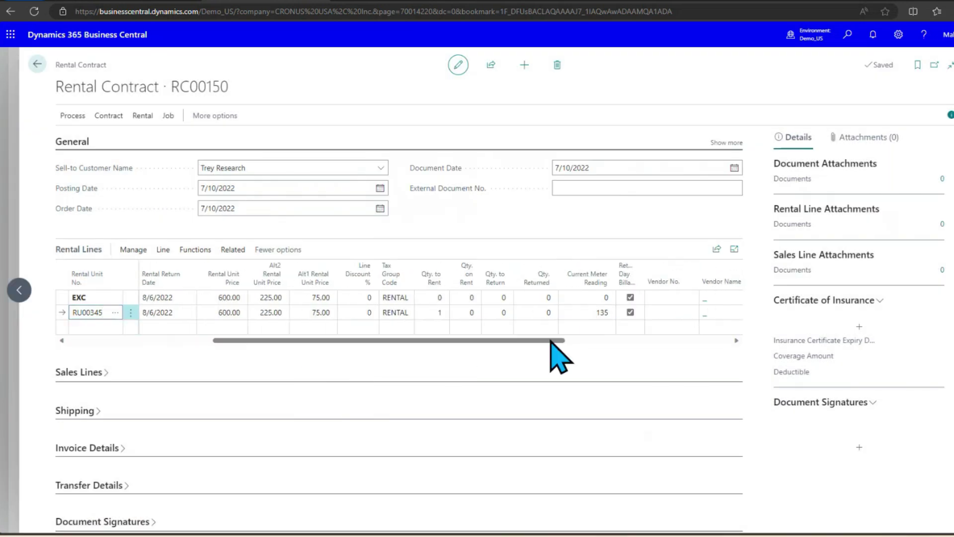
pyautogui.moveTo(542, 341); pyautogui.dragTo(509, 342)
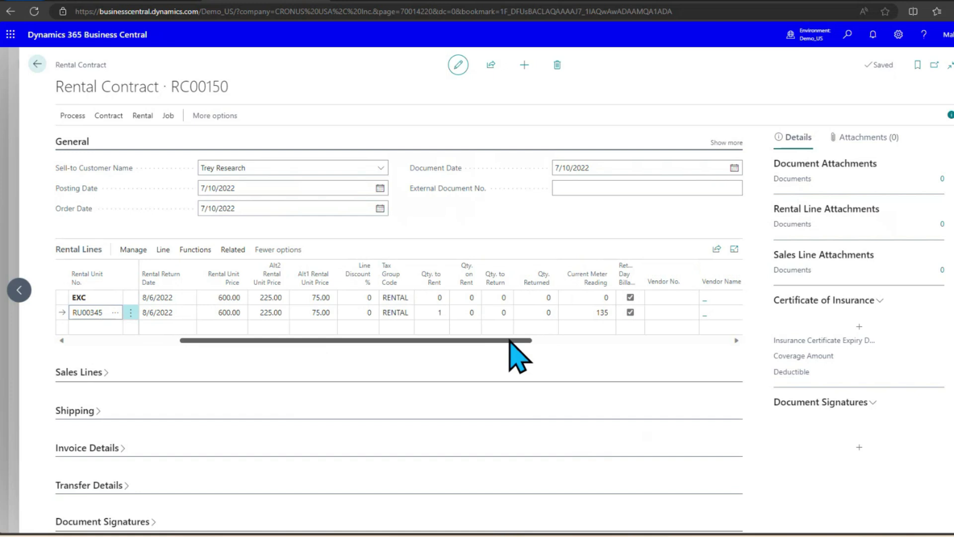
pyautogui.moveTo(509, 342); pyautogui.dragTo(144, 298)
# Preview the printed contract RC00150 with Show Alternate Prices enabled, examine its metered usage rate, and close the report without printing.
pyautogui.click(74, 116)
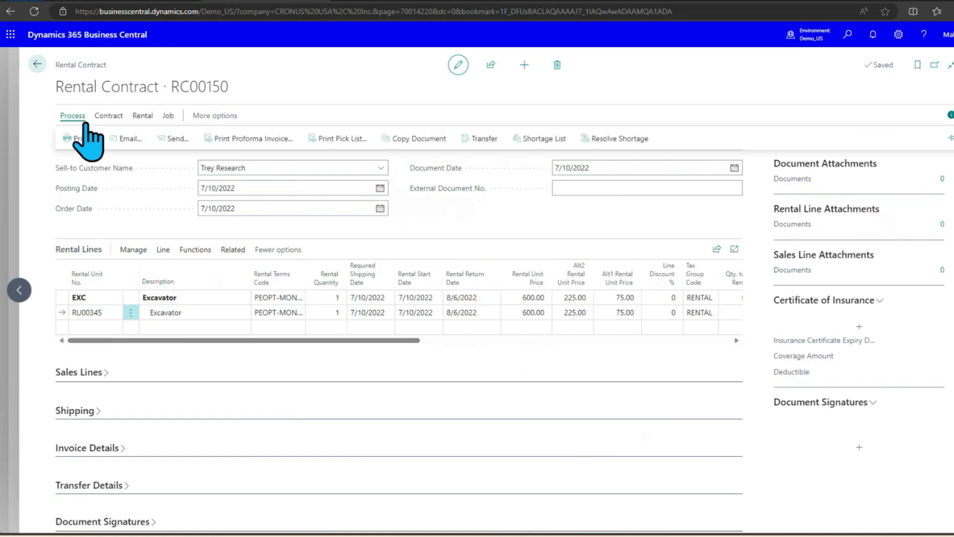
pyautogui.click(75, 134)
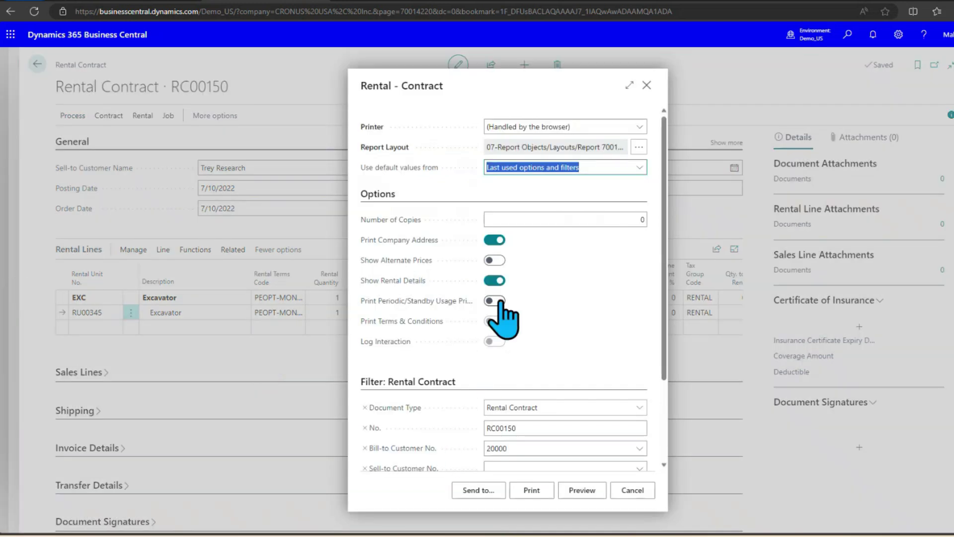
pyautogui.click(495, 260)
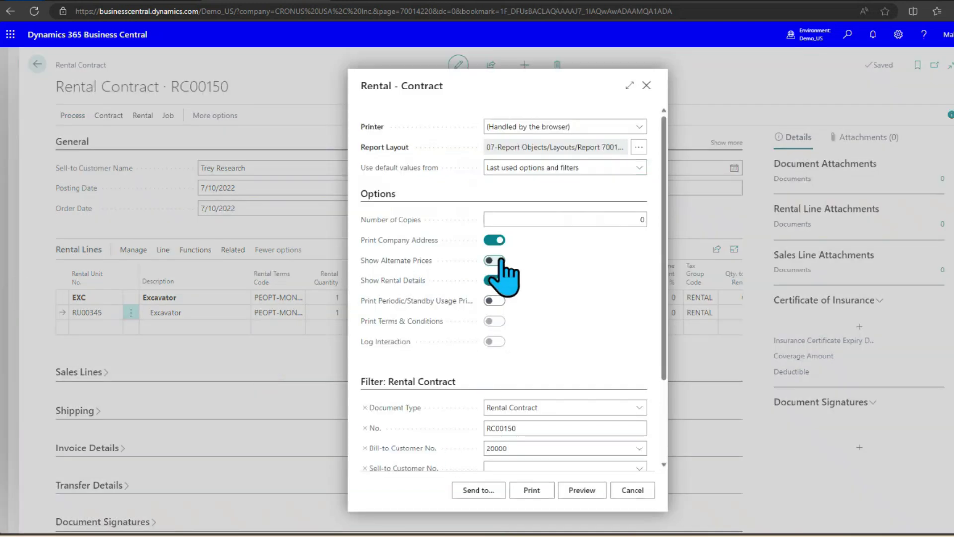
pyautogui.click(581, 491)
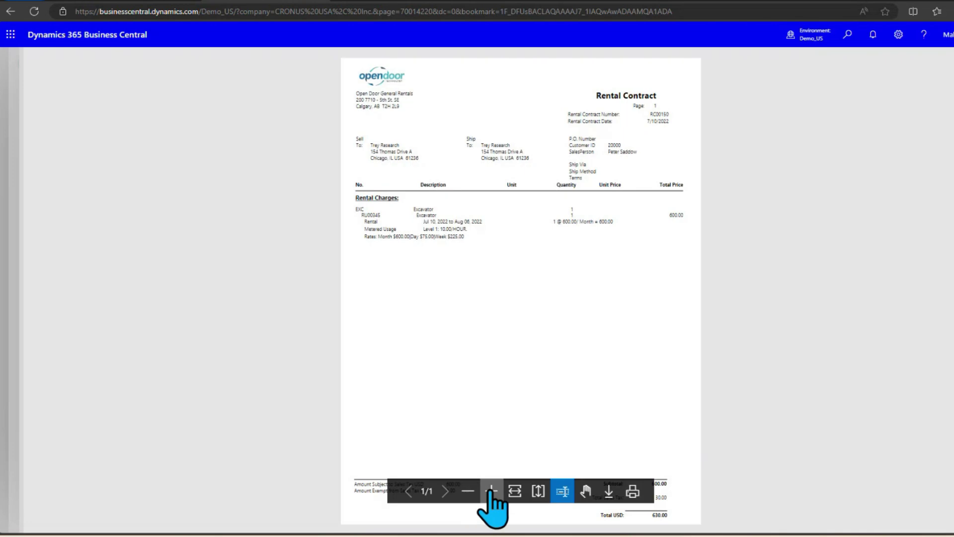
pyautogui.click(492, 491)
pyautogui.scroll(2, 479, 385)
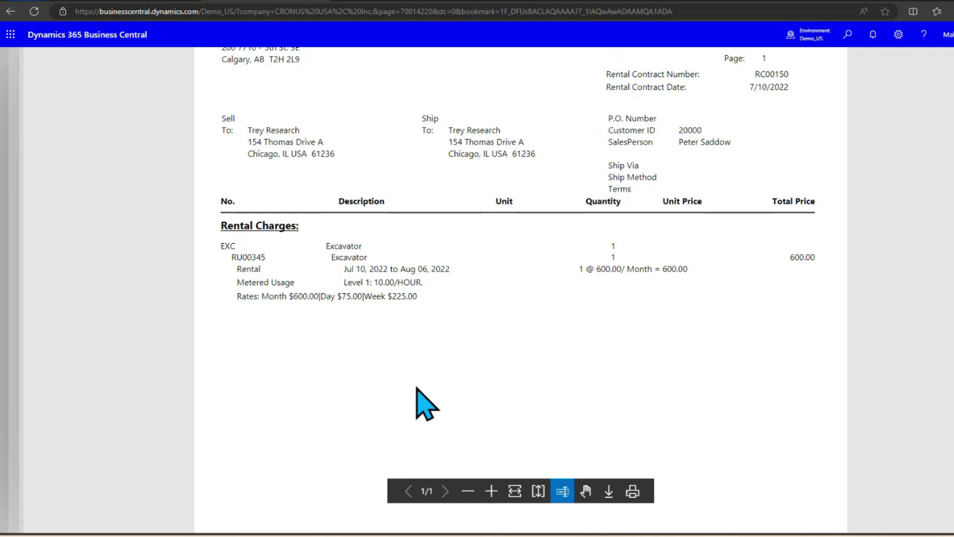
pyautogui.click(10, 11)
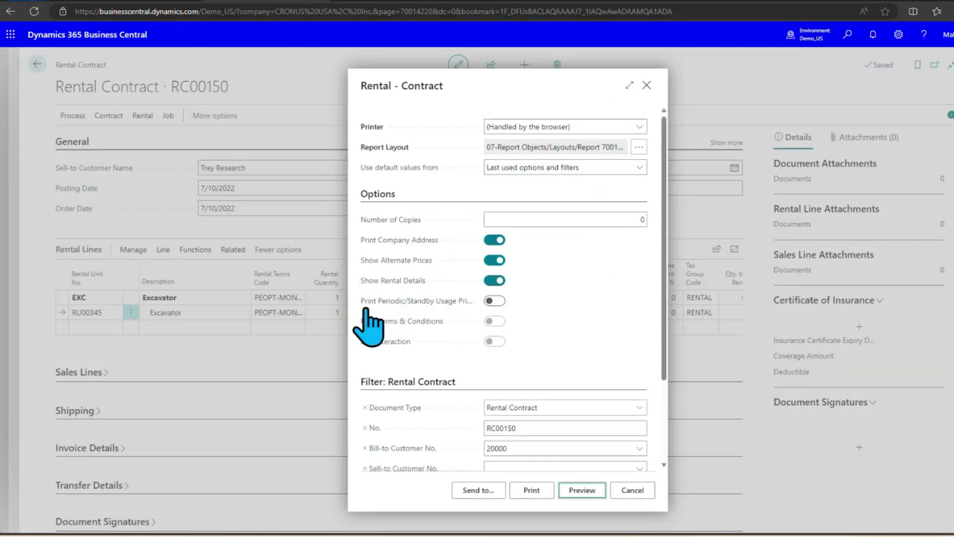
pyautogui.click(633, 490)
# Ship the rentals on contract RC00150 and decline the follow-up prompt.
pyautogui.click(143, 115)
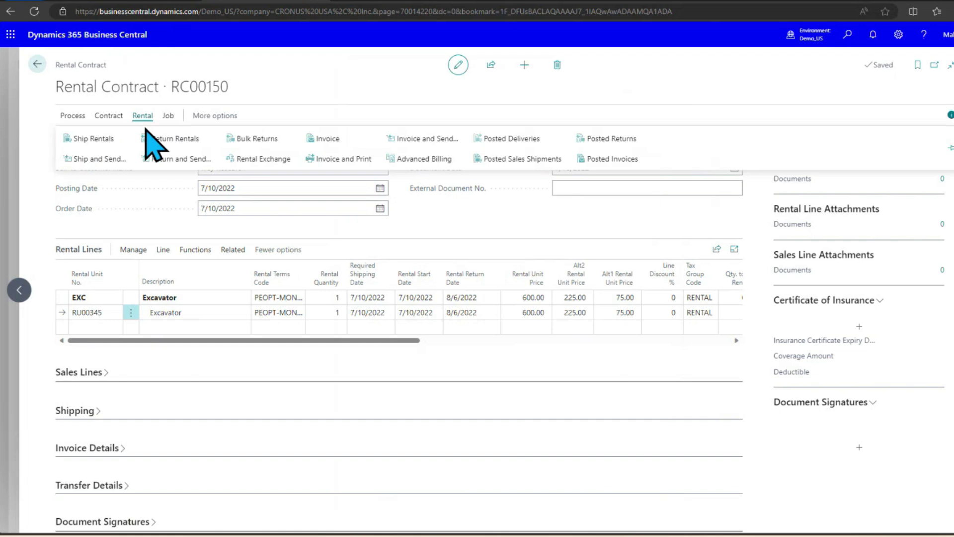
pyautogui.click(95, 138)
pyautogui.click(552, 316)
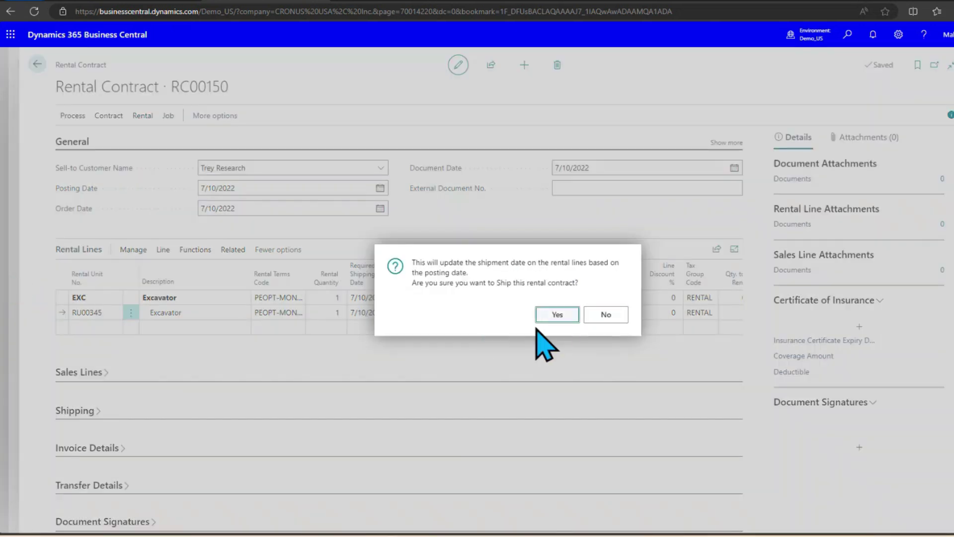
pyautogui.click(594, 316)
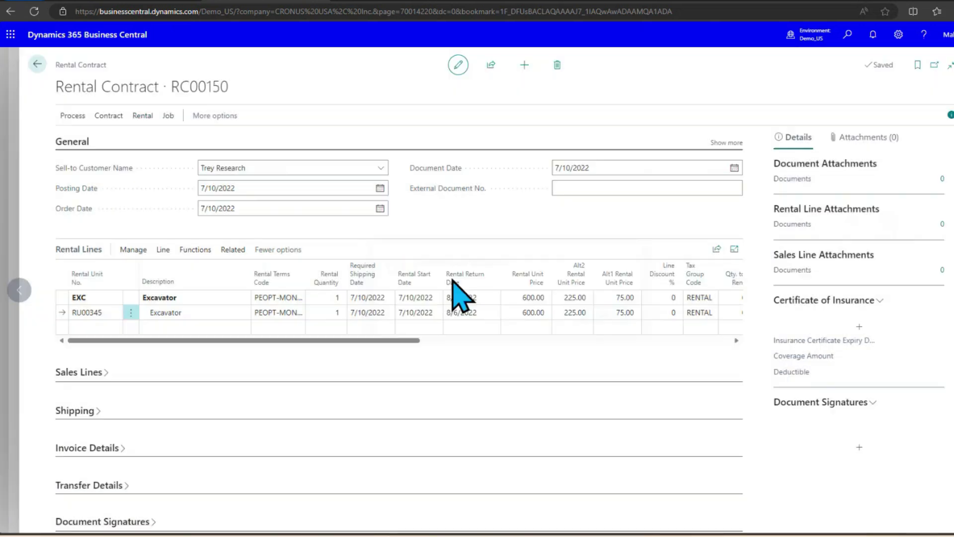
# Set the contract's posting date to 8/6/2022 and the current meter reading of the RU00345 rental line to 167.
pyautogui.click(258, 191)
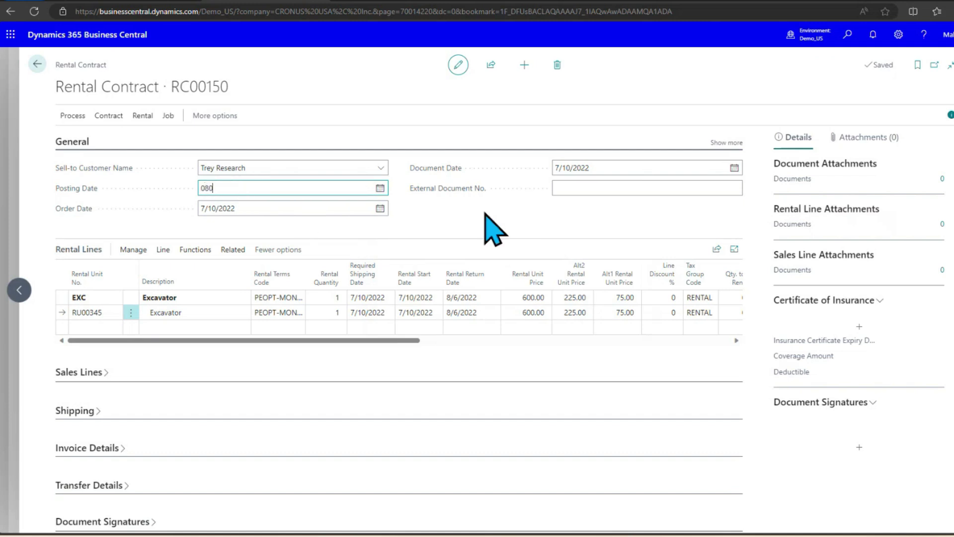
pyautogui.press('Tab')
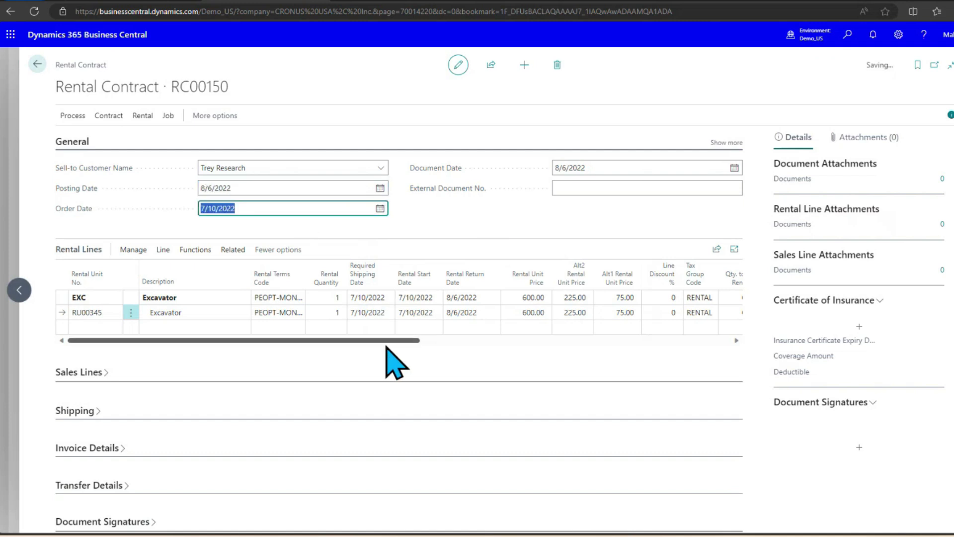
pyautogui.moveTo(397, 341); pyautogui.dragTo(550, 344)
pyautogui.click(534, 312)
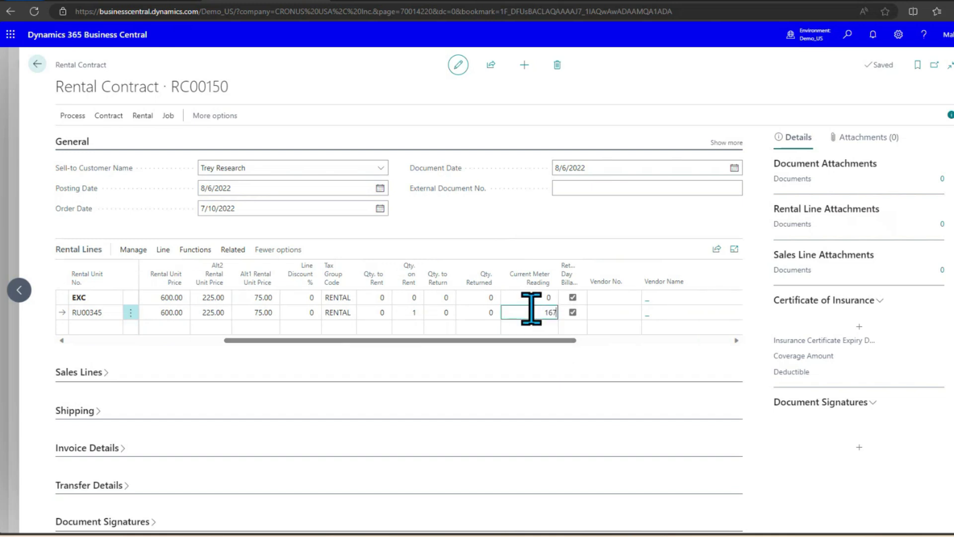
pyautogui.write('167')
pyautogui.press('Tab')
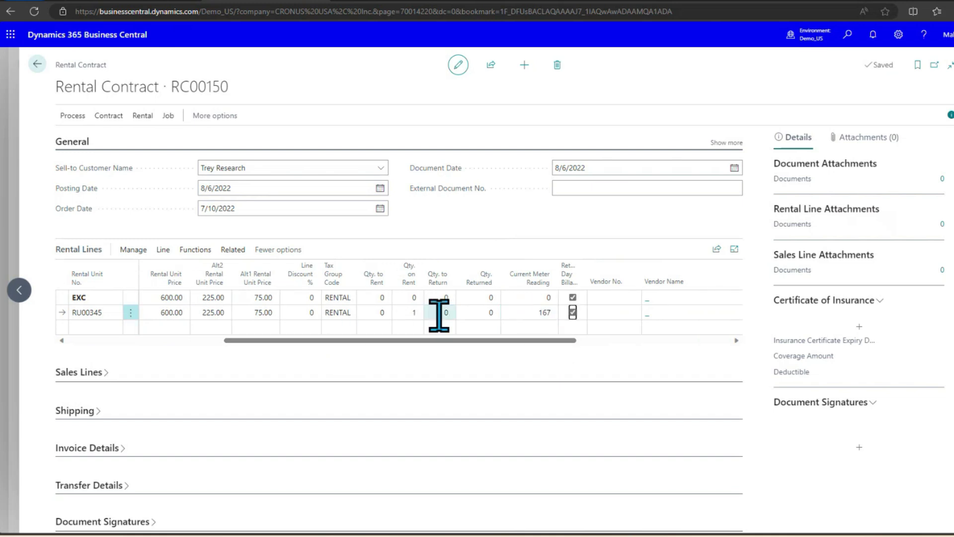
# Set the quantity to return on the RU00345 rental line to 1.
pyautogui.click(438, 313)
pyautogui.write('1')
pyautogui.press('Tab')
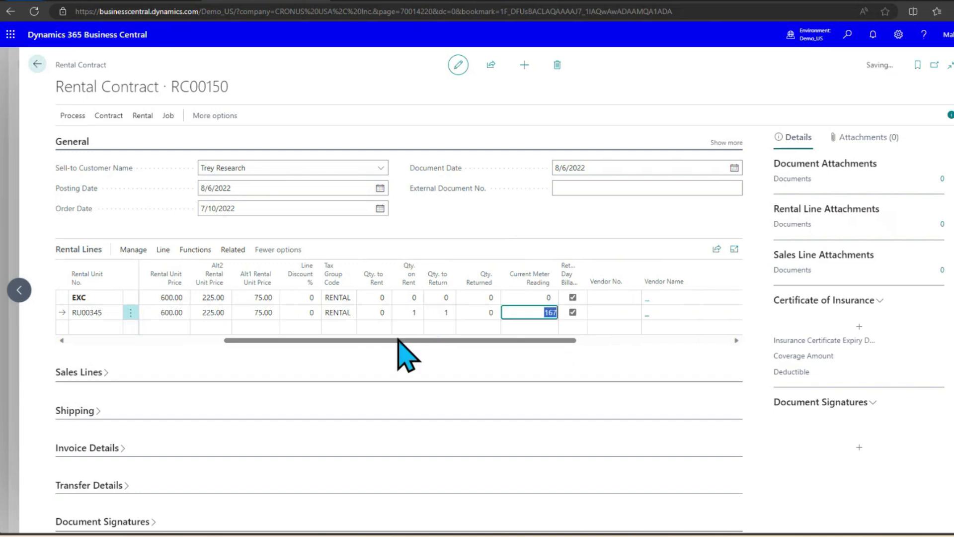
# Preview the printed contract RC00150 with Show Alternate Prices enabled to examine the metered usage charges for the return.
pyautogui.click(75, 115)
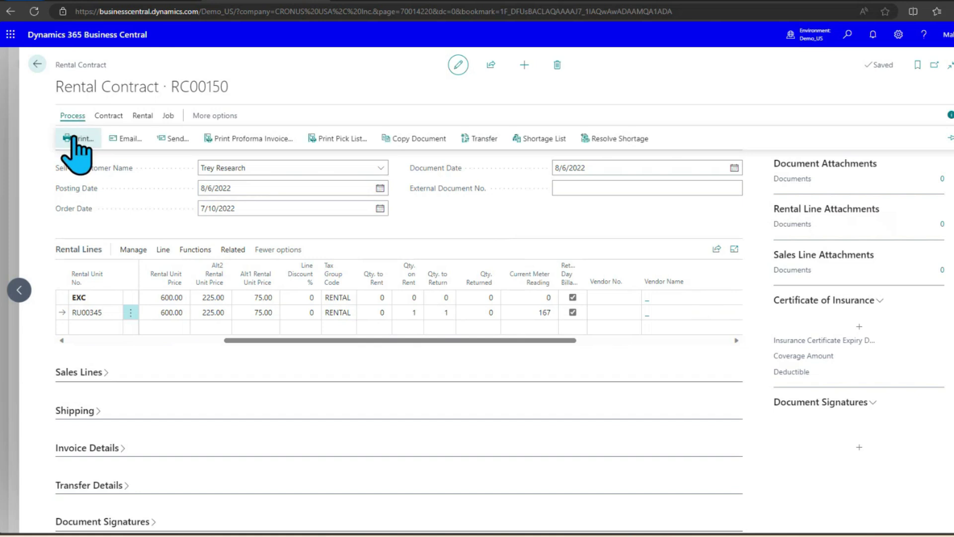
pyautogui.click(77, 133)
pyautogui.click(494, 260)
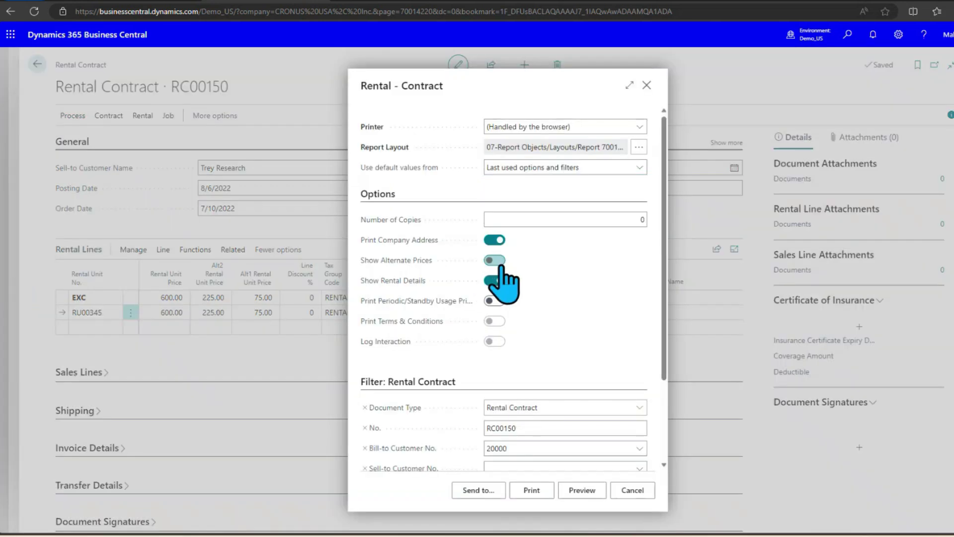
pyautogui.click(582, 489)
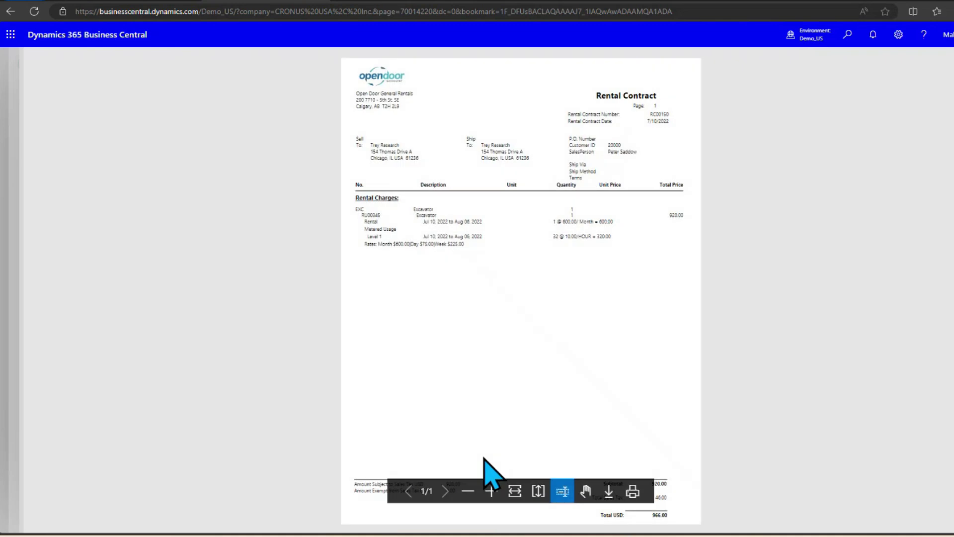
# Examine the rental and metered usage charges in the enlarged preview of contract RC00150, and close the preview and its print options.
pyautogui.click(491, 490)
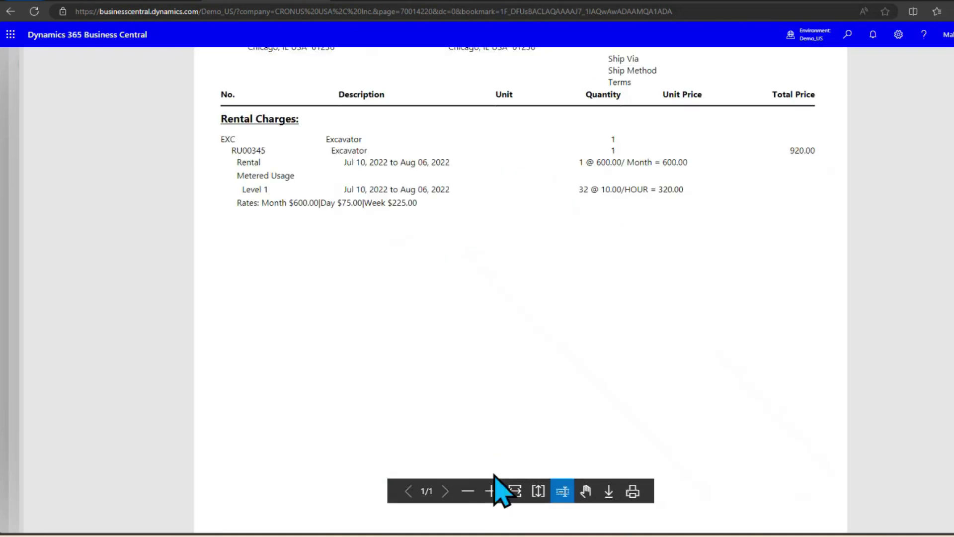
pyautogui.scroll(3, 544, 388)
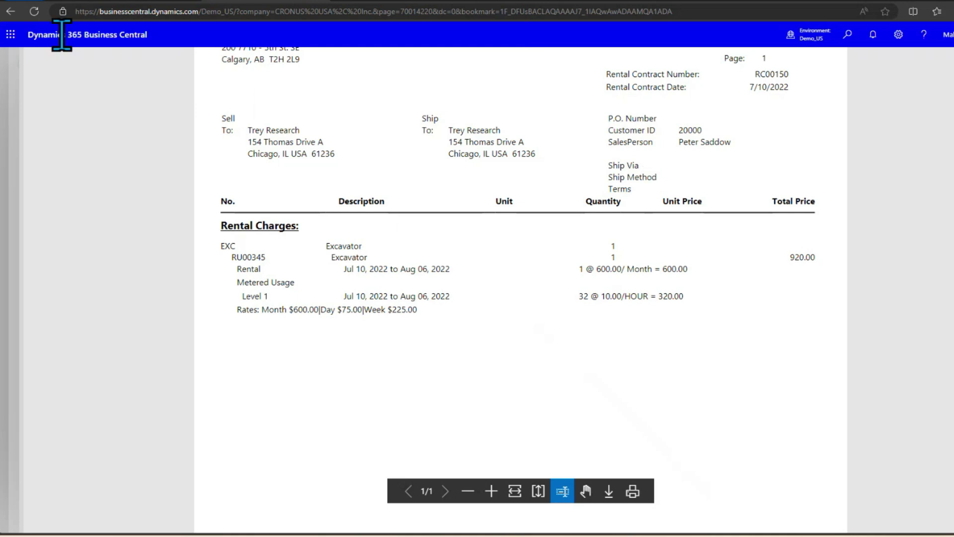
pyautogui.click(11, 11)
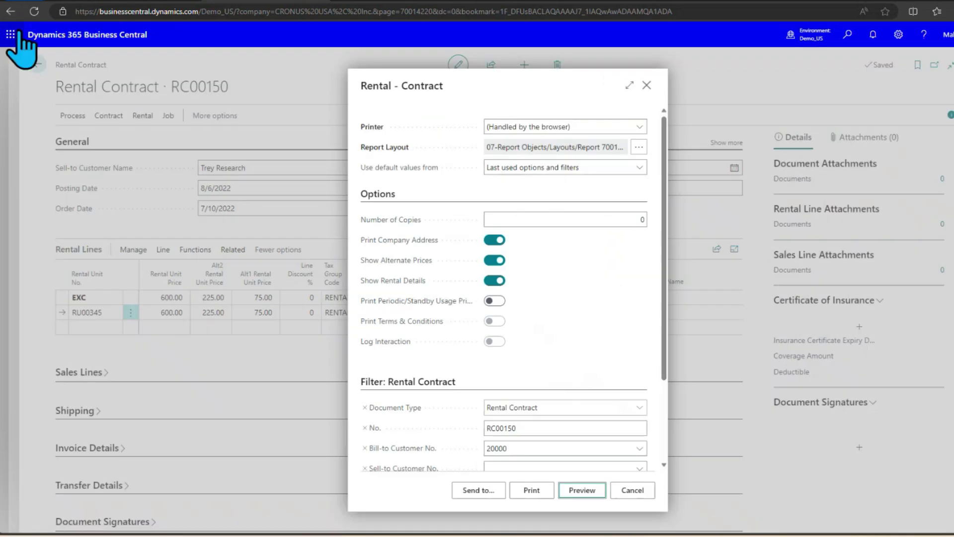
pyautogui.click(646, 85)
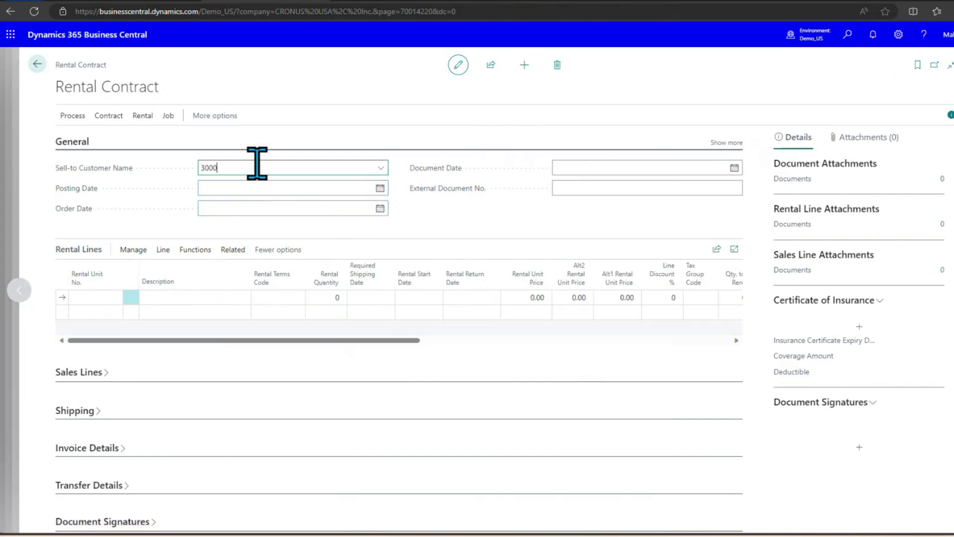
# Create a new rental contract for School of Fine Art with an EXC excavator line of quantity 1.
pyautogui.press('Tab')
pyautogui.click(103, 297)
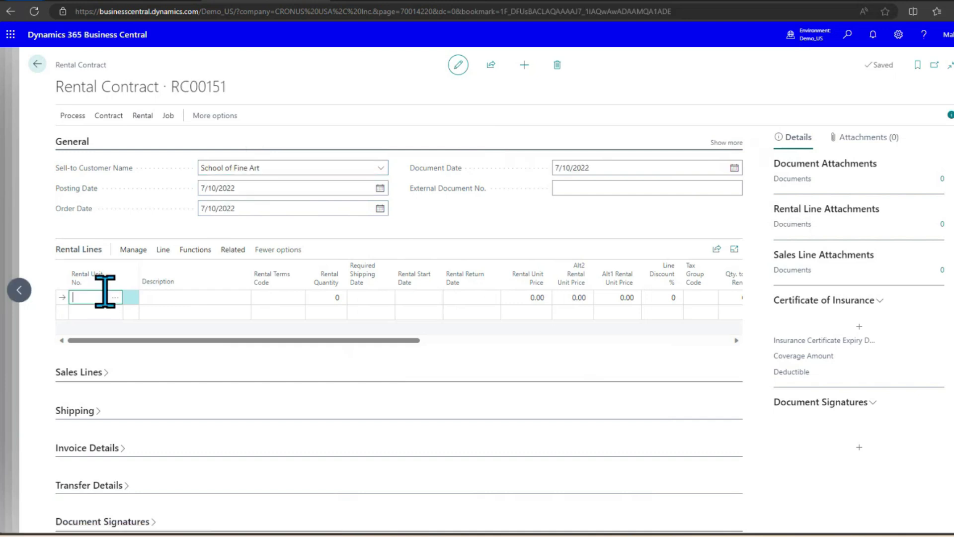
pyautogui.write('exc')
pyautogui.press('Tab')
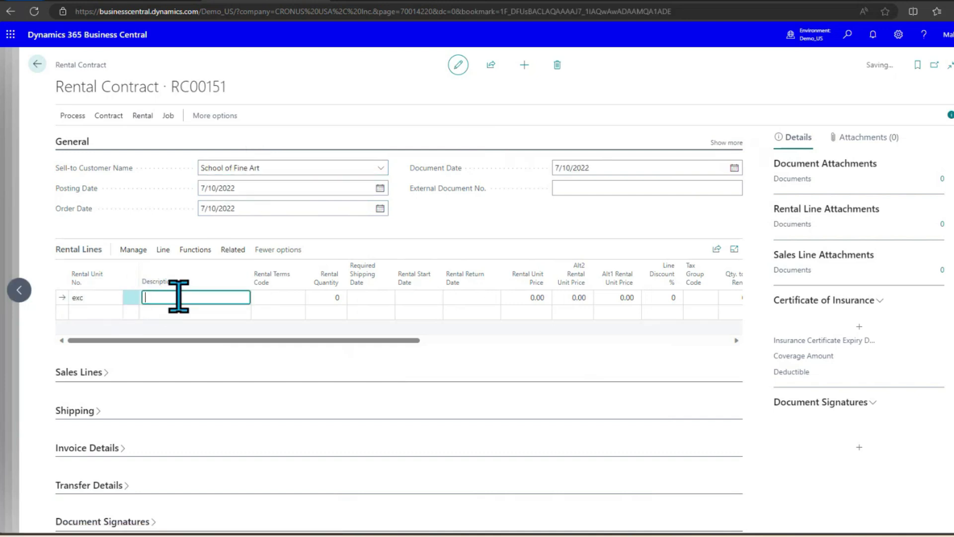
pyautogui.click(326, 297)
pyautogui.write('1')
pyautogui.press('Tab')
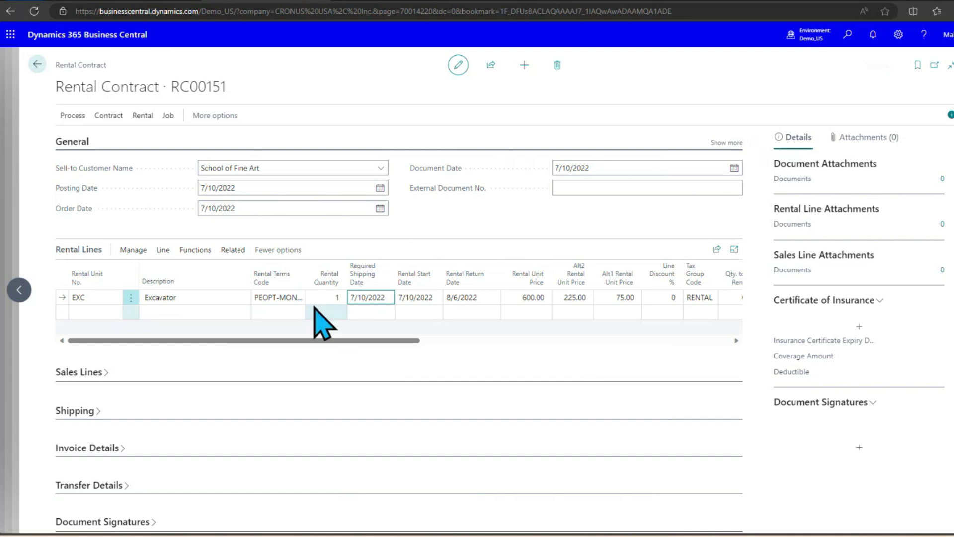
# Assign rental unit RU00346 to the excavator detail line of the School of Fine Art contract.
pyautogui.click(100, 312)
pyautogui.click(115, 312)
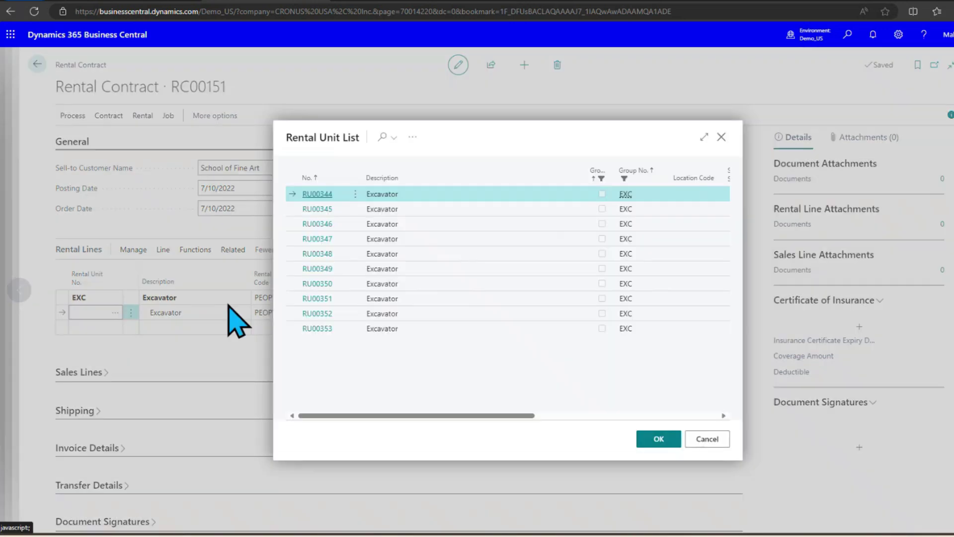
pyautogui.click(432, 225)
pyautogui.click(655, 439)
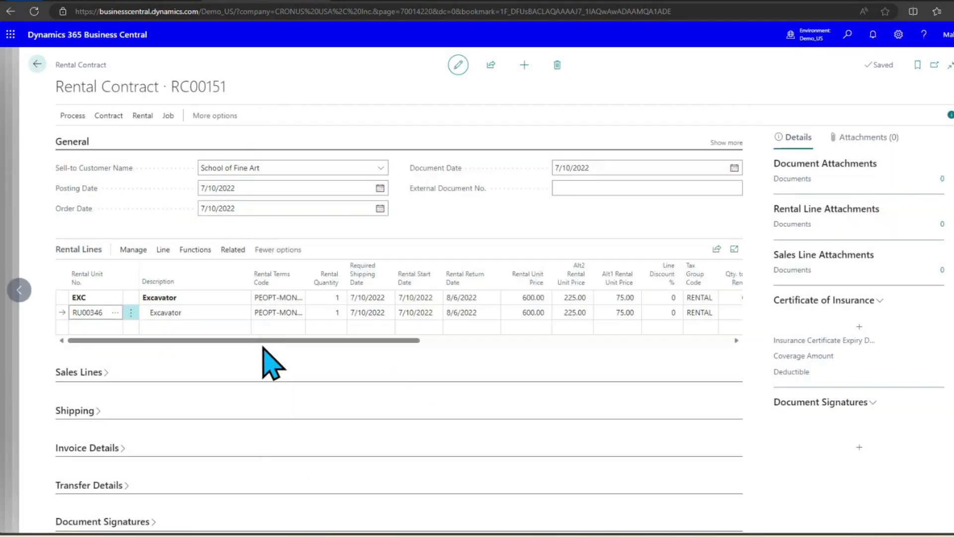
# Check the current meter reading on the RU00346 line and ship the rentals on contract RC00151.
pyautogui.moveTo(274, 343); pyautogui.dragTo(400, 355)
pyautogui.click(598, 313)
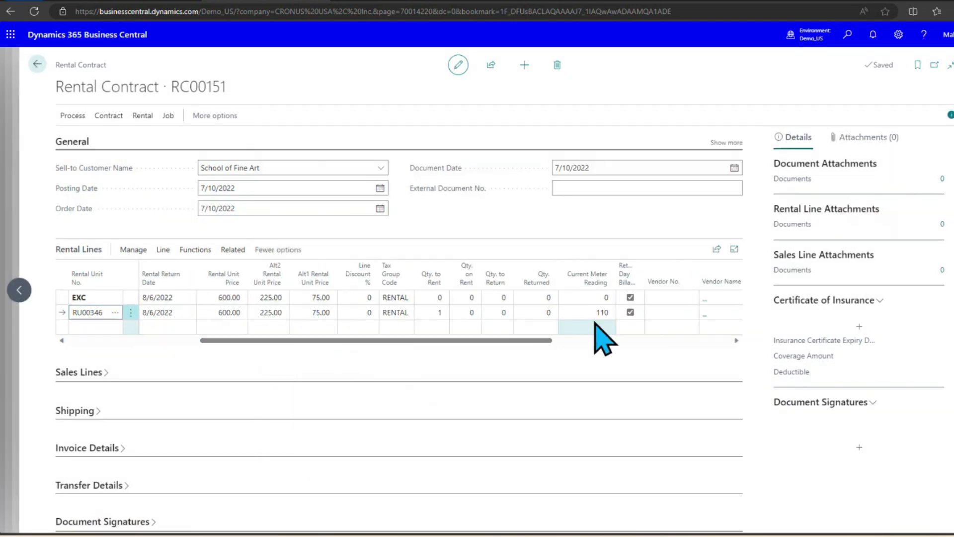
pyautogui.moveTo(511, 351); pyautogui.dragTo(367, 351)
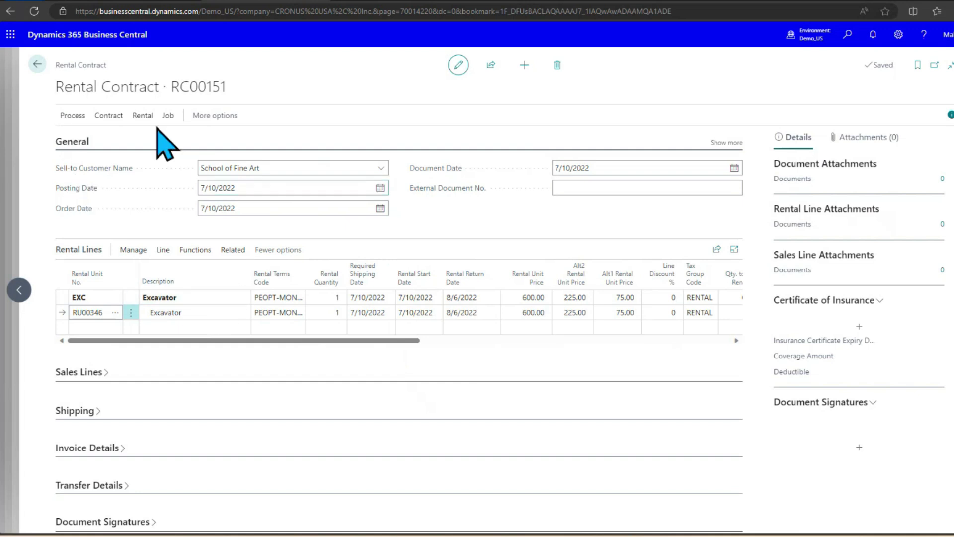
pyautogui.click(143, 116)
pyautogui.click(121, 137)
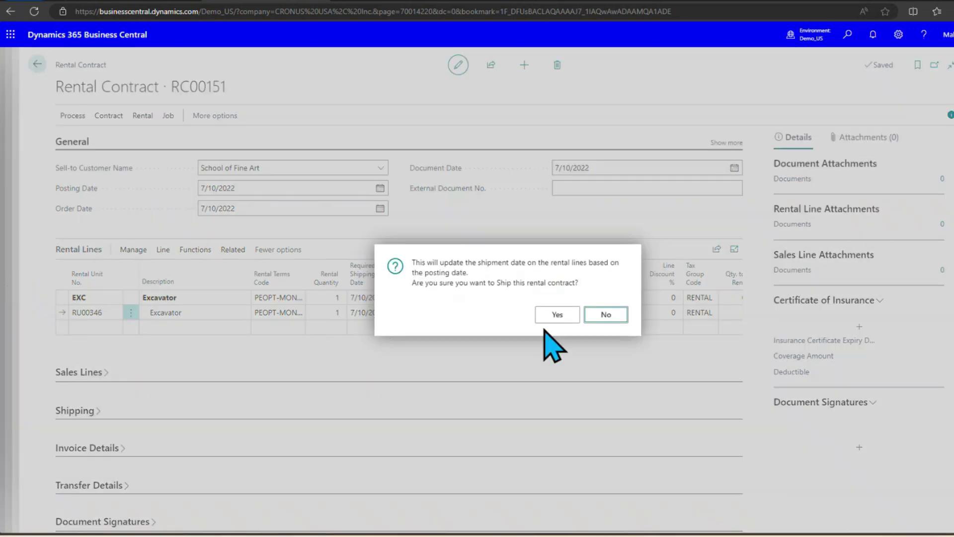
pyautogui.click(551, 314)
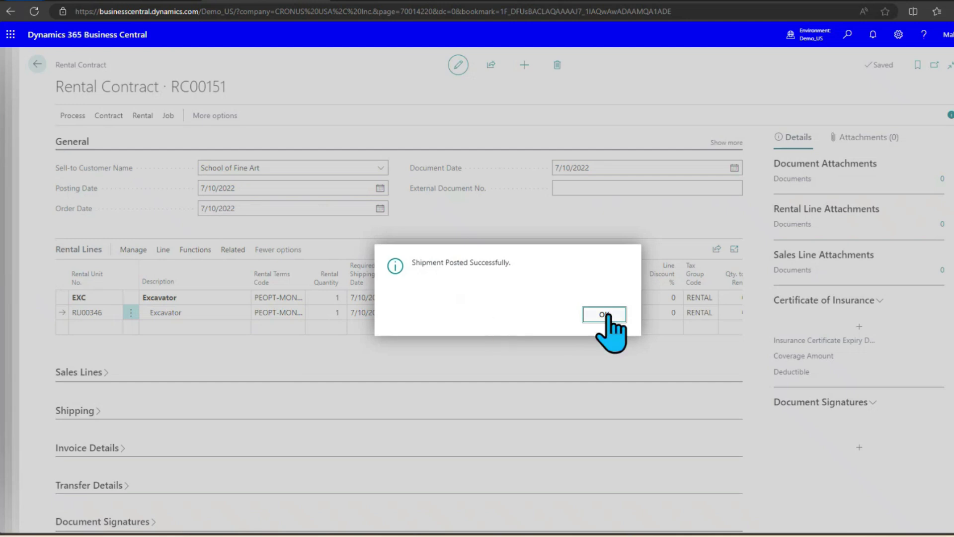
pyautogui.click(604, 314)
# Set the contract's posting date to 8/6/2022 and the current meter reading of the RU00346 rental line to 175.
pyautogui.click(269, 191)
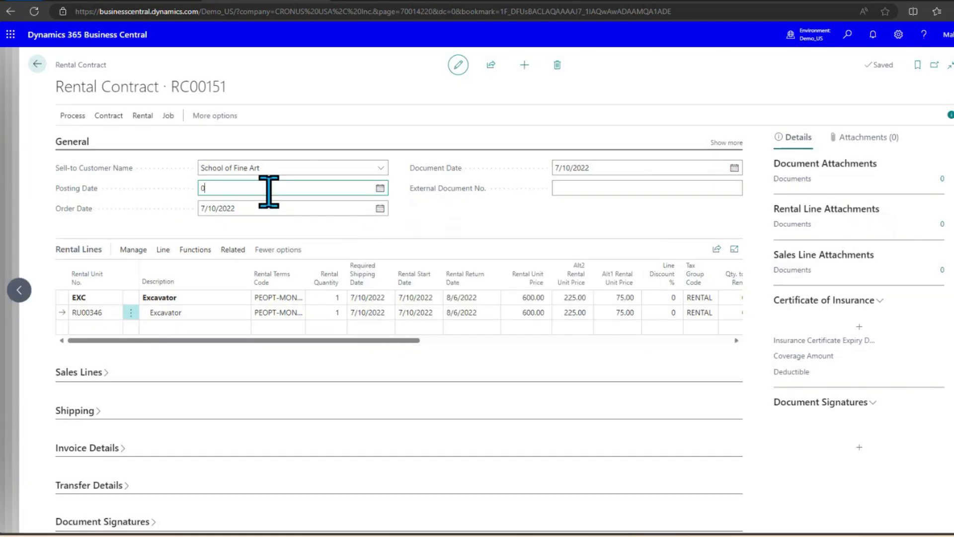
pyautogui.press('Tab')
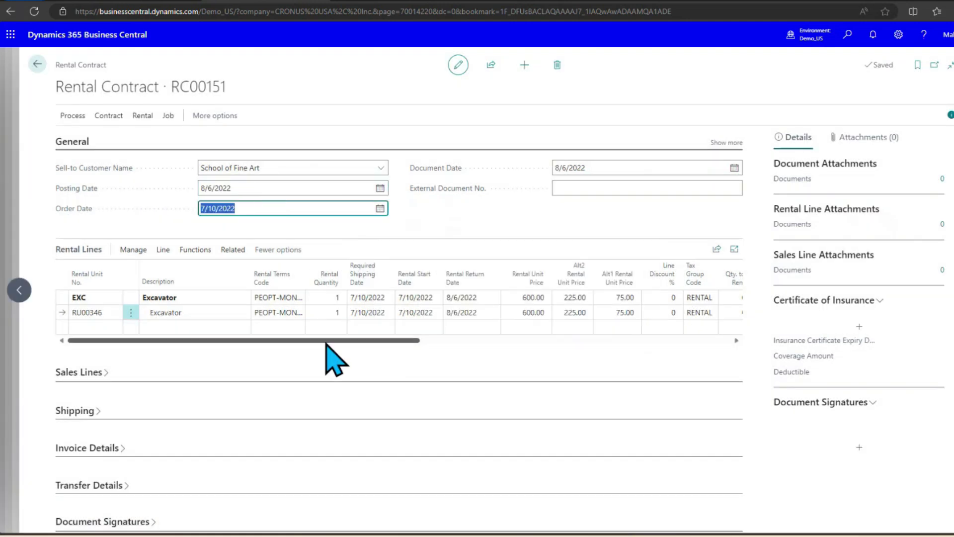
pyautogui.click(343, 358)
pyautogui.moveTo(336, 342); pyautogui.dragTo(480, 345)
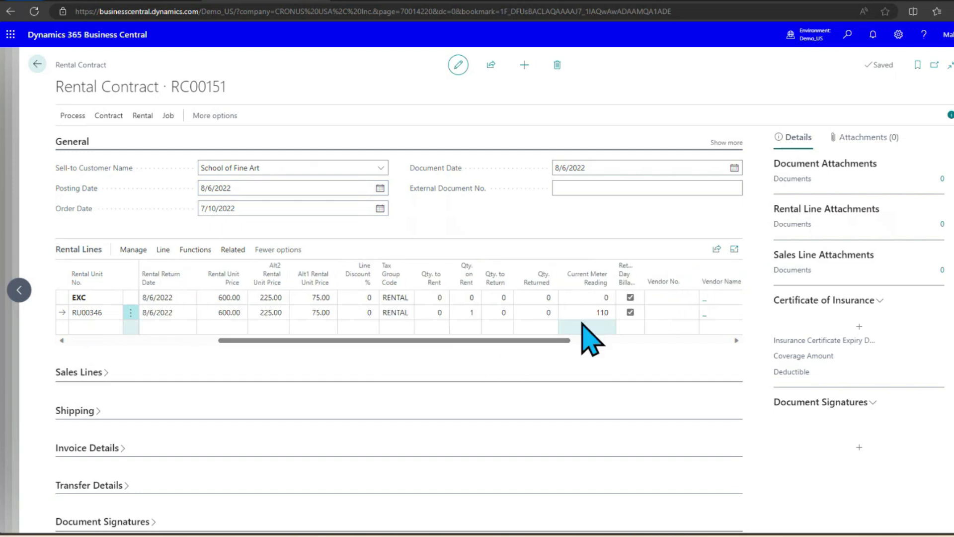
pyautogui.click(588, 312)
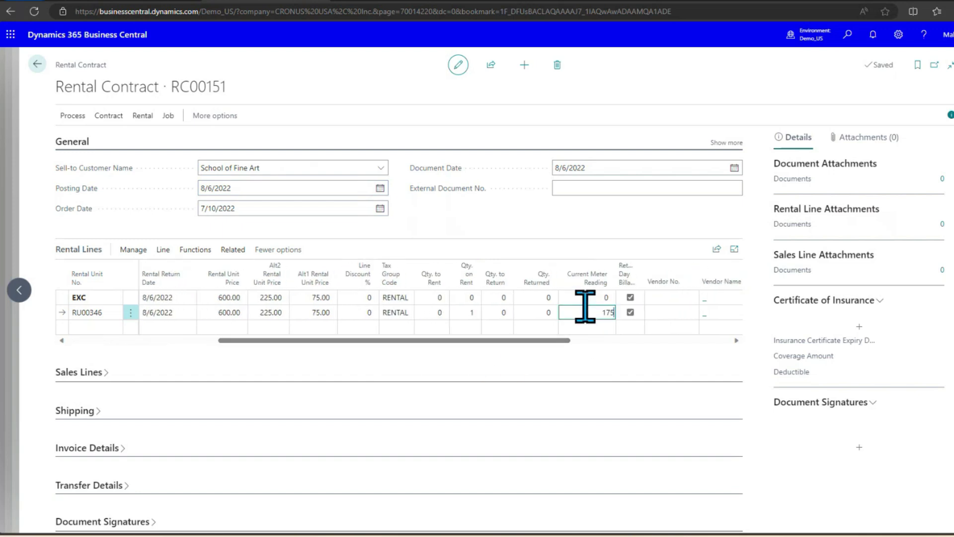
# Preview the printed contract RC00151, examine its metered usage charges, and close the preview and print options.
pyautogui.click(72, 116)
pyautogui.click(63, 140)
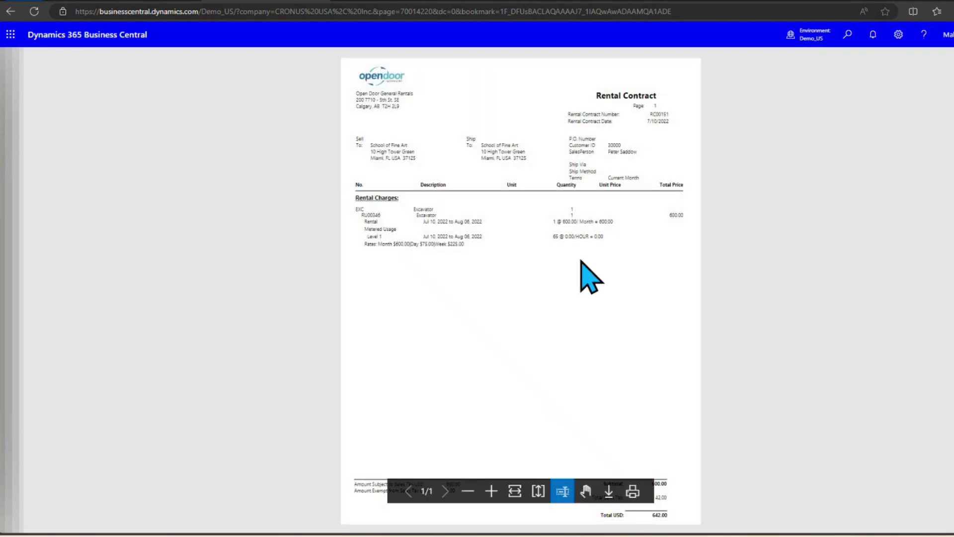
pyautogui.click(490, 491)
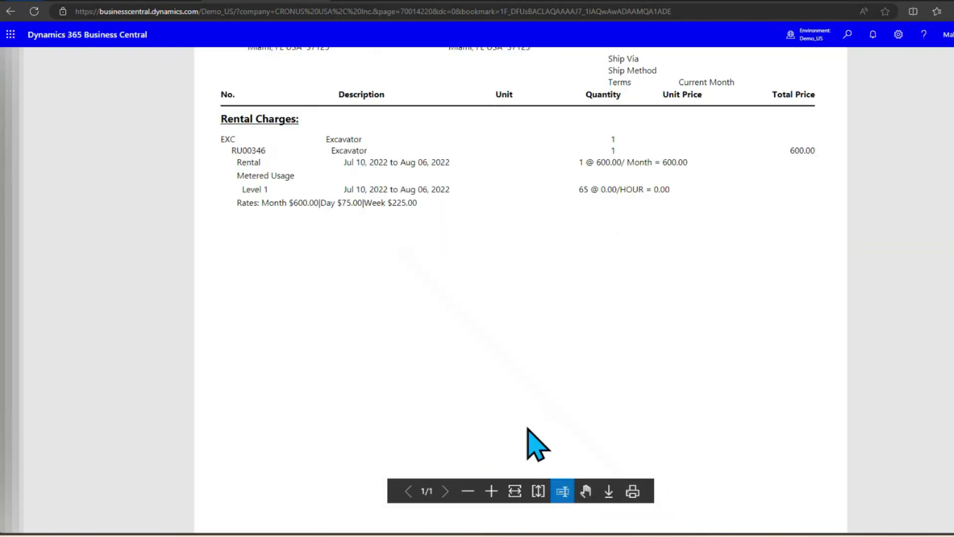
pyautogui.scroll(2, 576, 229)
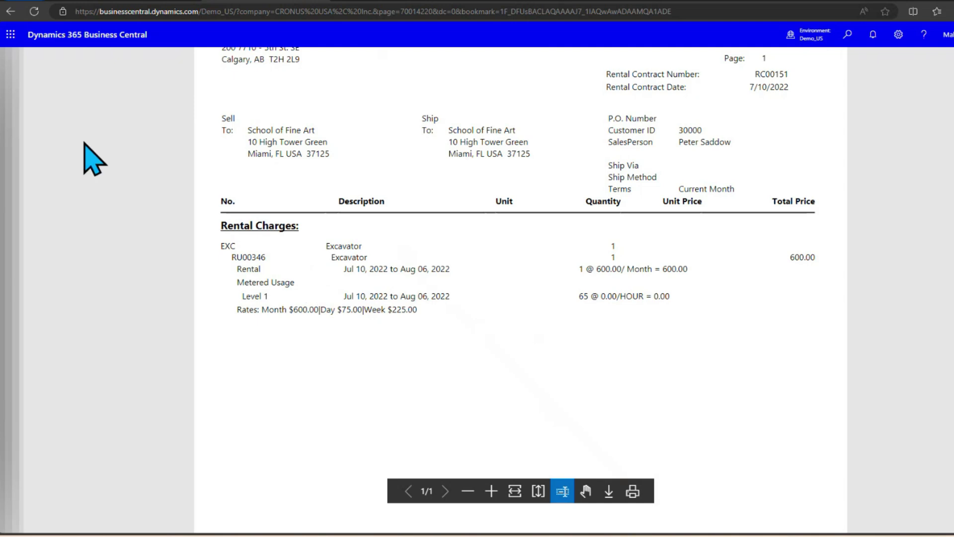
pyautogui.click(10, 11)
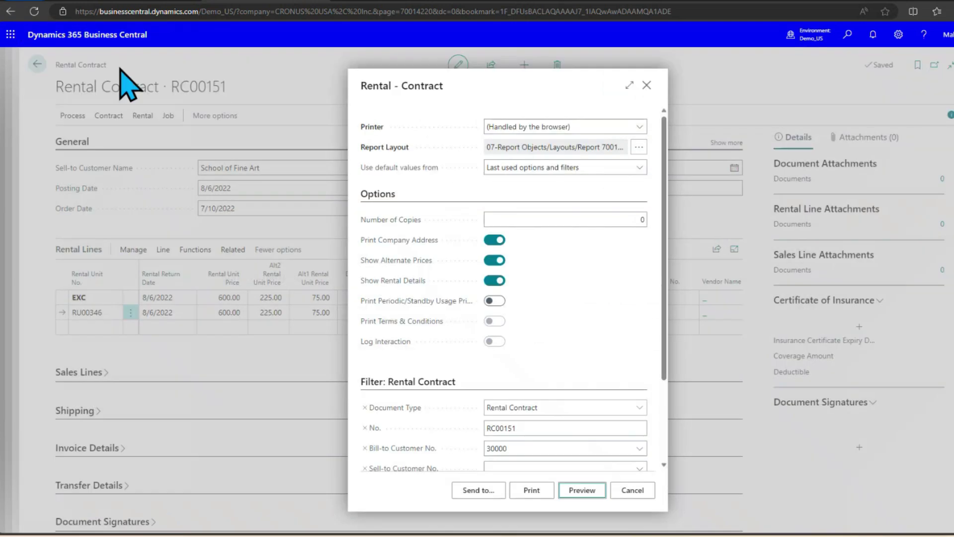
pyautogui.click(646, 85)
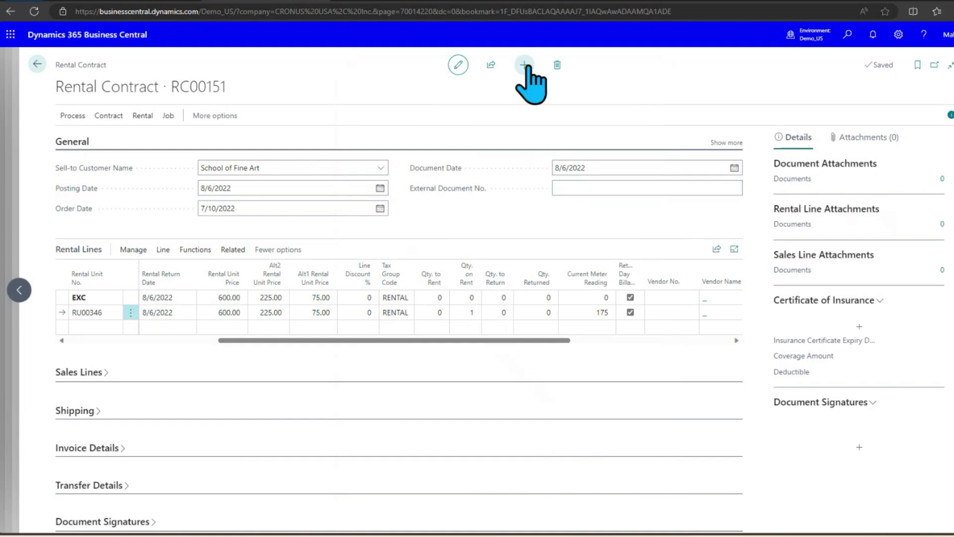
# Create a new rental contract for Alpine Ski House.
pyautogui.press('Escape')
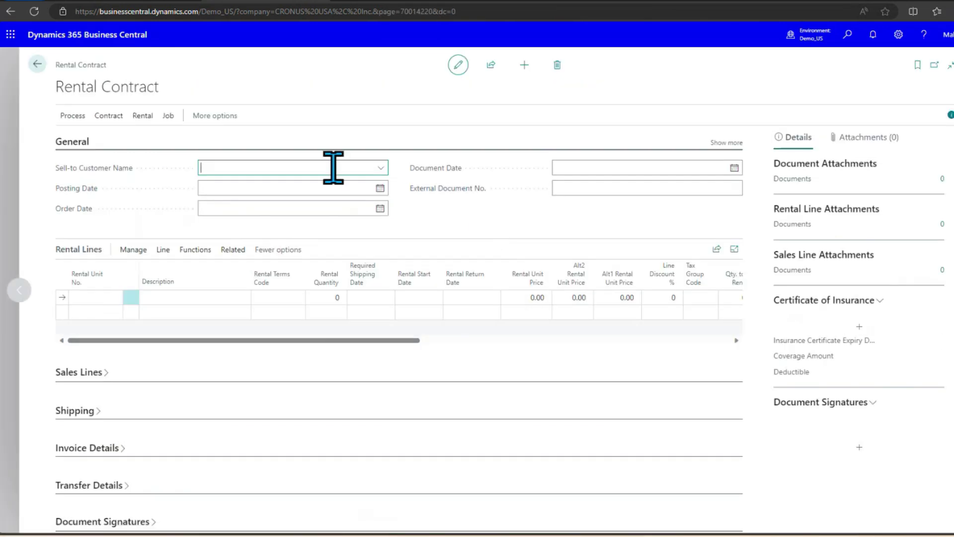
pyautogui.click(333, 167)
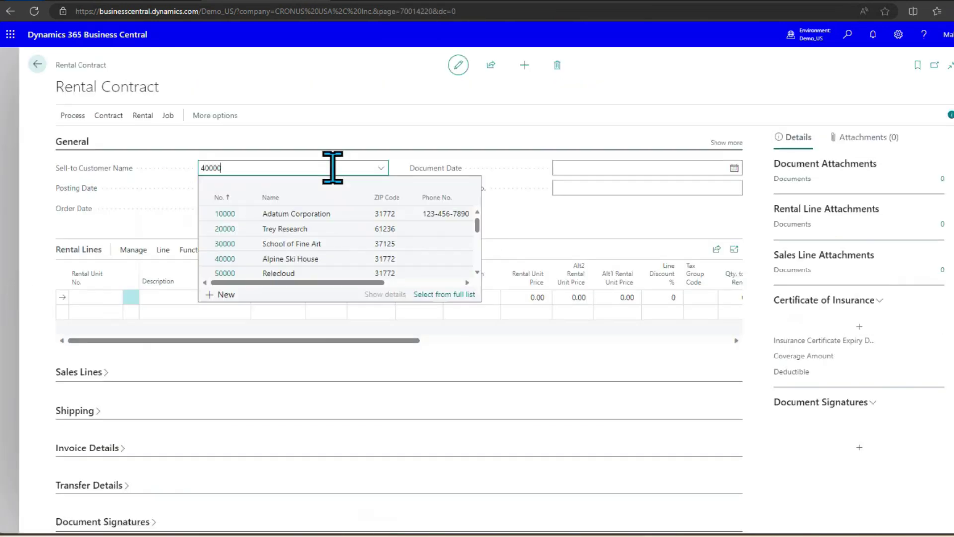
pyautogui.write('40000')
pyautogui.press('Tab')
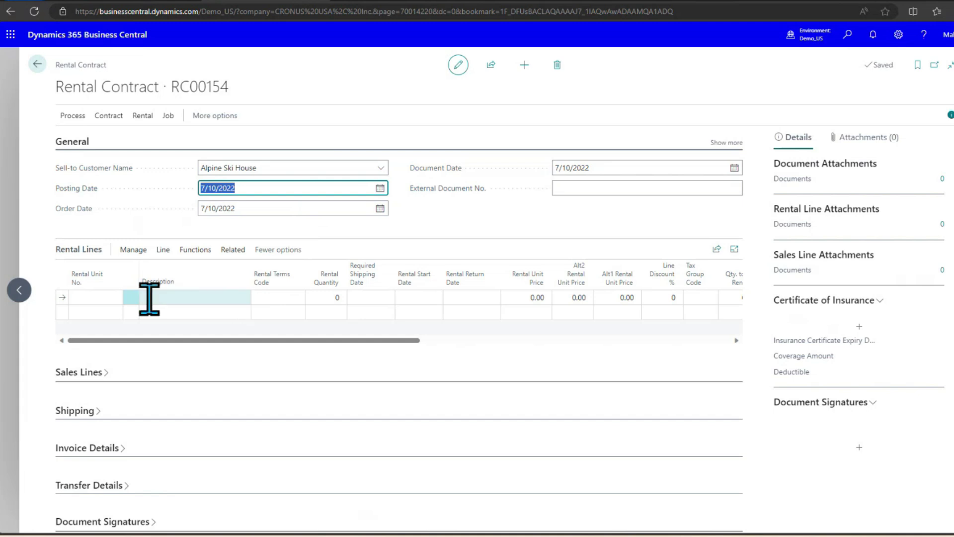
# Add an EXC excavator rental line with a quantity of 1 to the Alpine Ski House contract.
pyautogui.click(94, 297)
pyautogui.write('e')
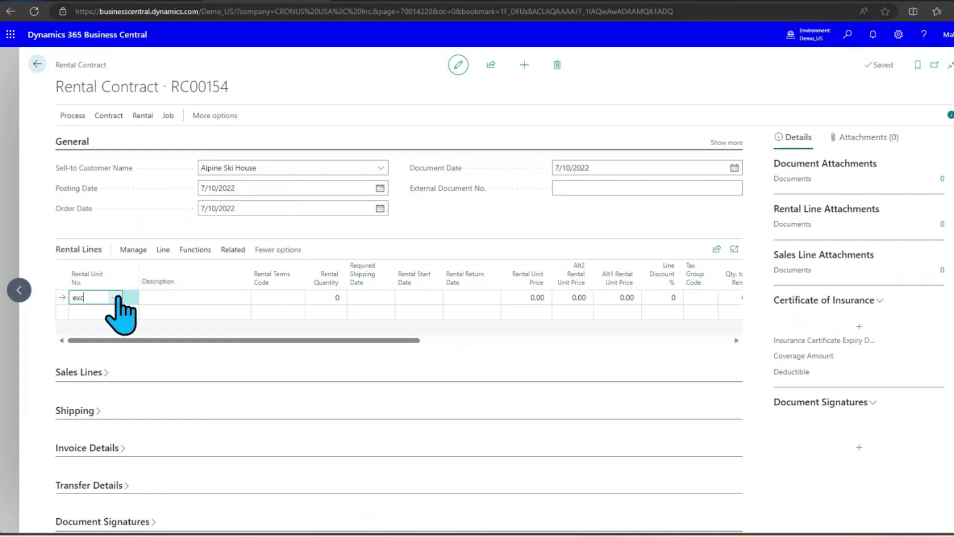
pyautogui.write('xc')
pyautogui.press('Tab')
pyautogui.press('Tab')
pyautogui.press('Tab')
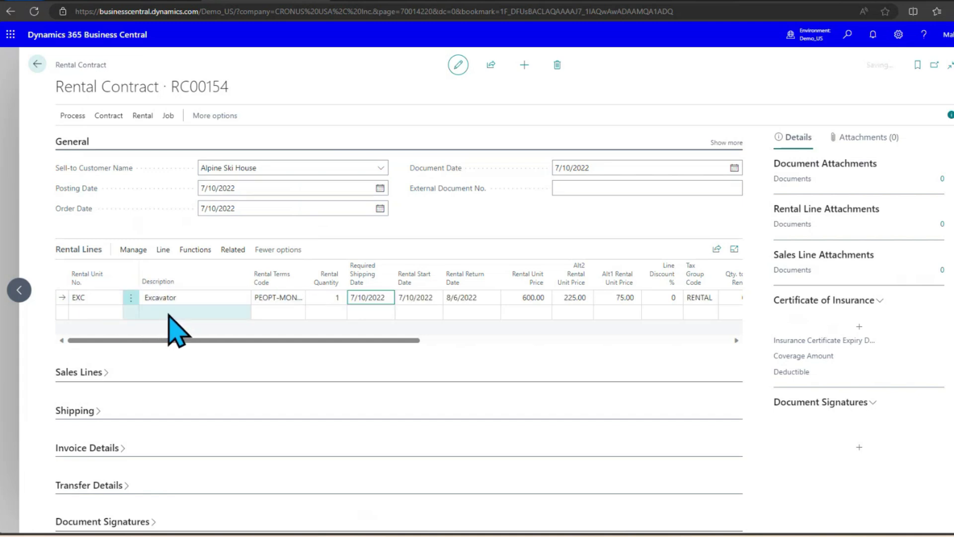
# Assign rental unit RU00353 to the excavator detail line of the Alpine Ski House contract.
pyautogui.moveTo(237, 340)
pyautogui.mouseDown()
pyautogui.moveTo(326, 342)
pyautogui.moveTo(156, 288)
pyautogui.mouseUp()
pyautogui.click(96, 311)
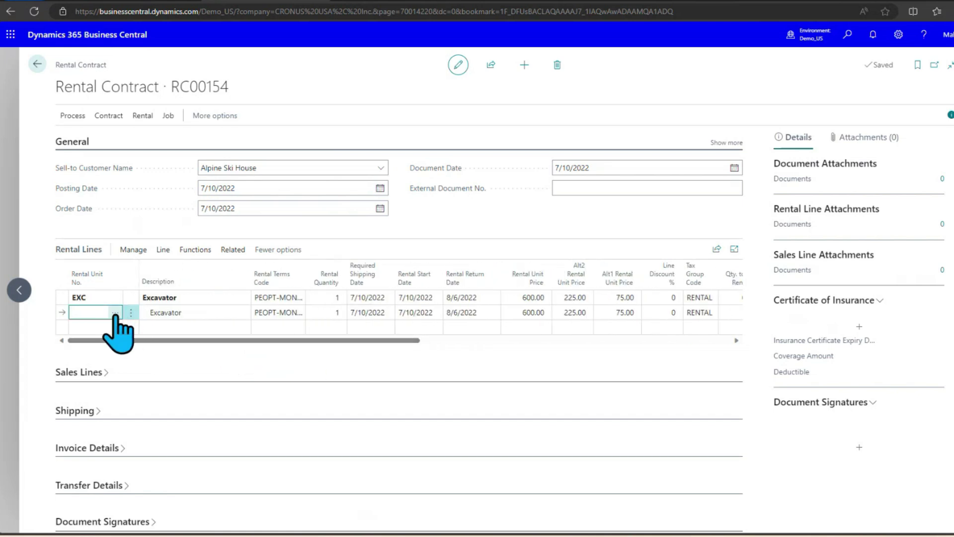
pyautogui.click(115, 312)
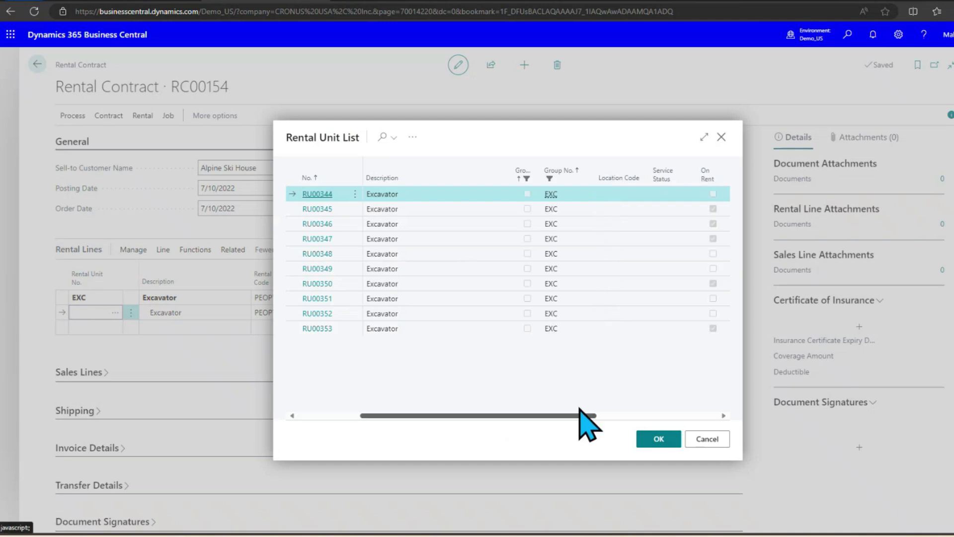
pyautogui.moveTo(580, 409); pyautogui.dragTo(319, 373)
pyautogui.click(438, 330)
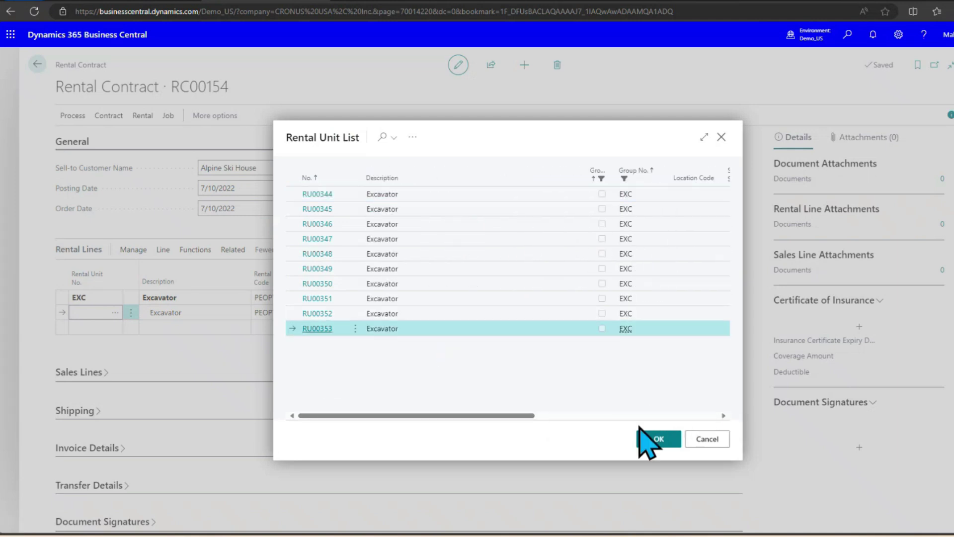
pyautogui.click(653, 440)
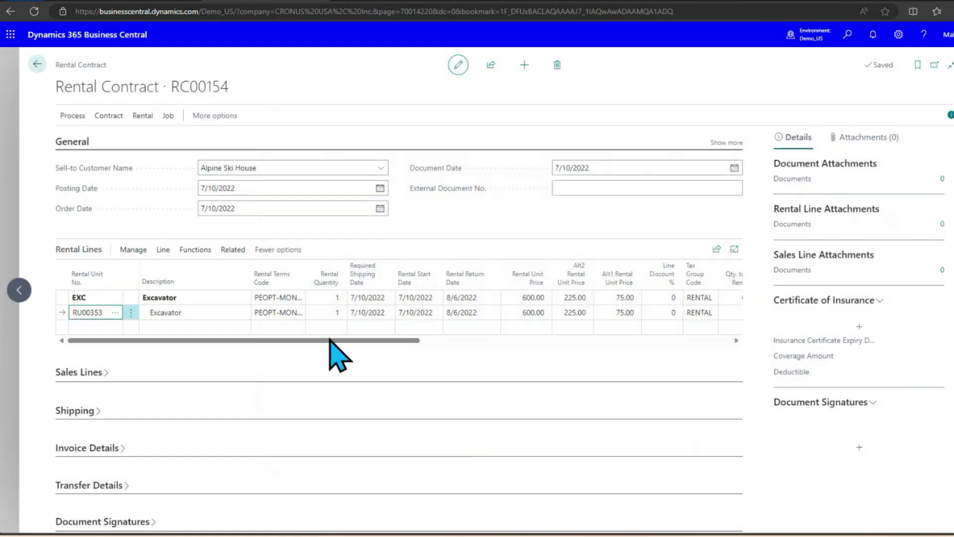
# Check the current meter reading on the RU00353 line and ship the rentals on contract RC00154.
pyautogui.moveTo(330, 339); pyautogui.dragTo(508, 336)
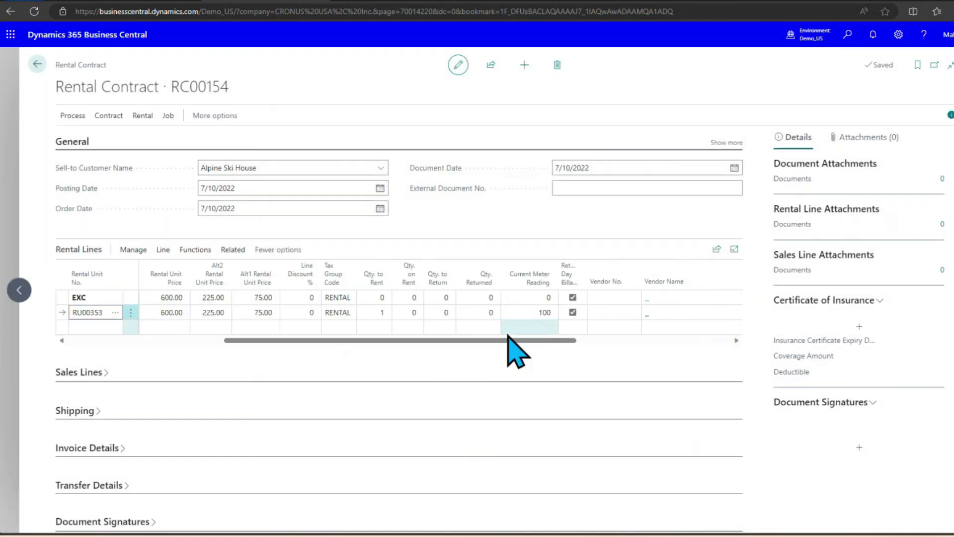
pyautogui.click(142, 115)
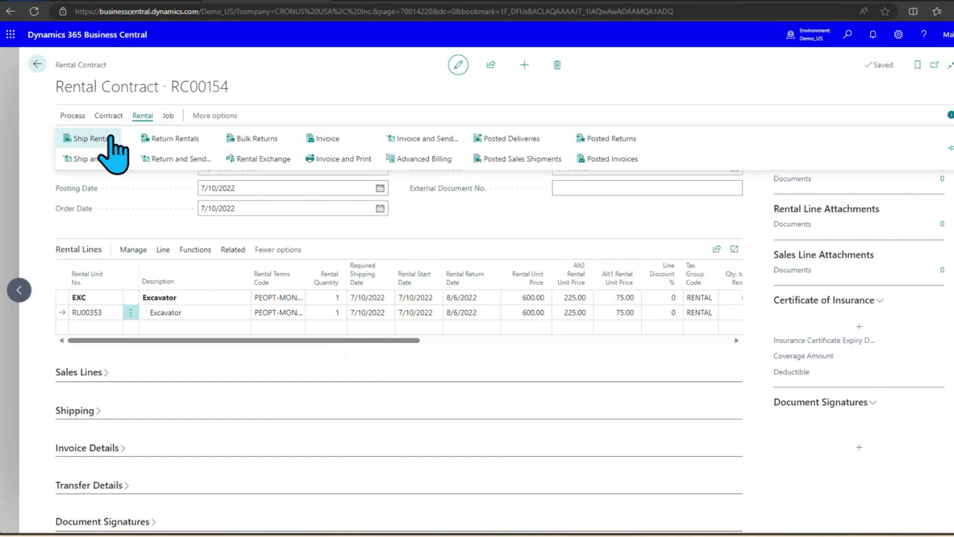
pyautogui.click(111, 141)
pyautogui.click(546, 313)
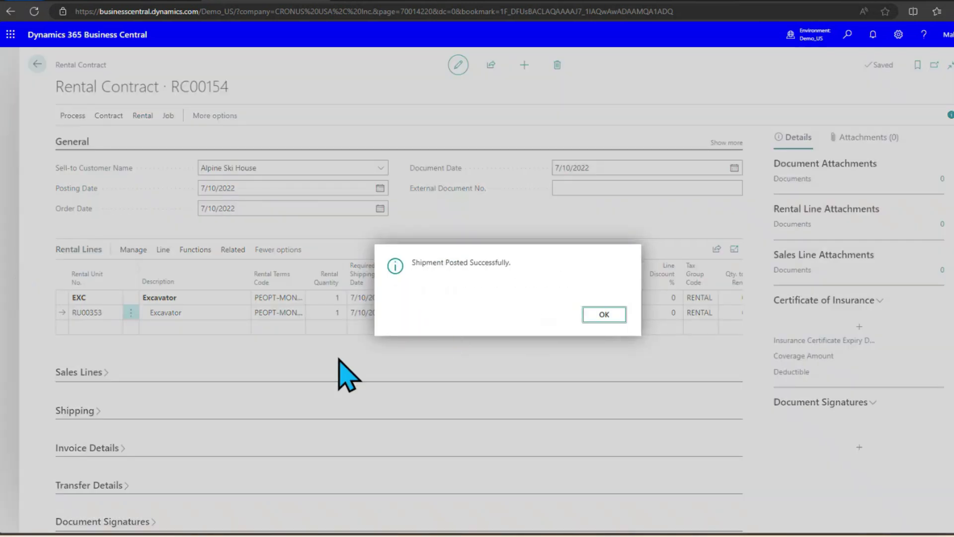
pyautogui.click(609, 313)
# Set the contract's posting date to 8/6/2022 and enter a current meter reading of 450 on the RU00353 line.
pyautogui.click(275, 188)
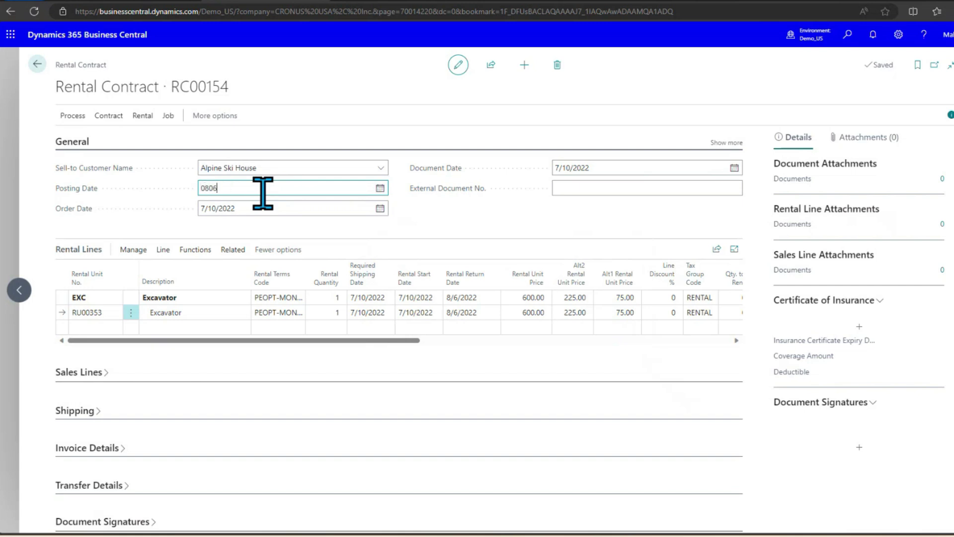
pyautogui.press('Tab')
pyautogui.moveTo(317, 341); pyautogui.dragTo(476, 340)
pyautogui.click(522, 312)
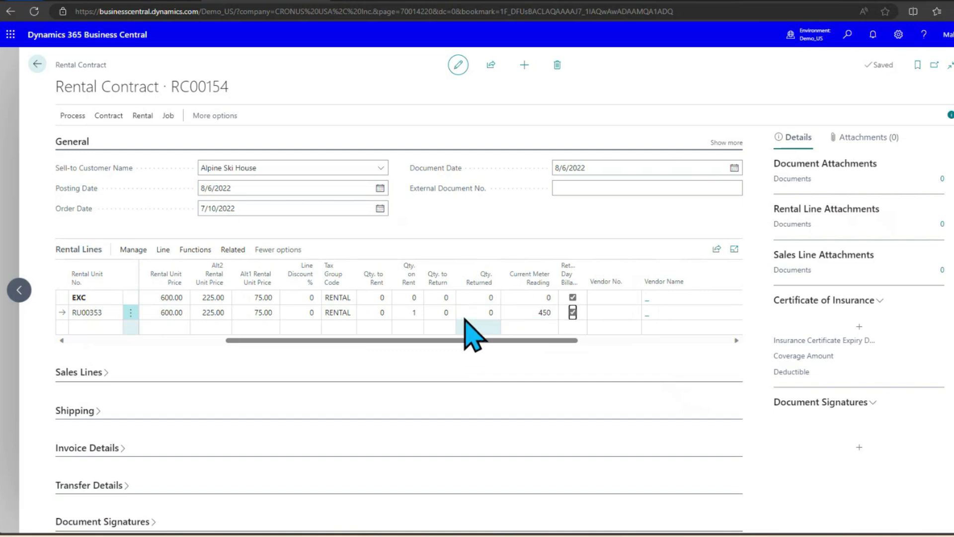
# Preview the printed rental contract for RC00154 with alternate prices shown, examine its metered usage charges, and return to the report options.
pyautogui.click(73, 116)
pyautogui.click(80, 134)
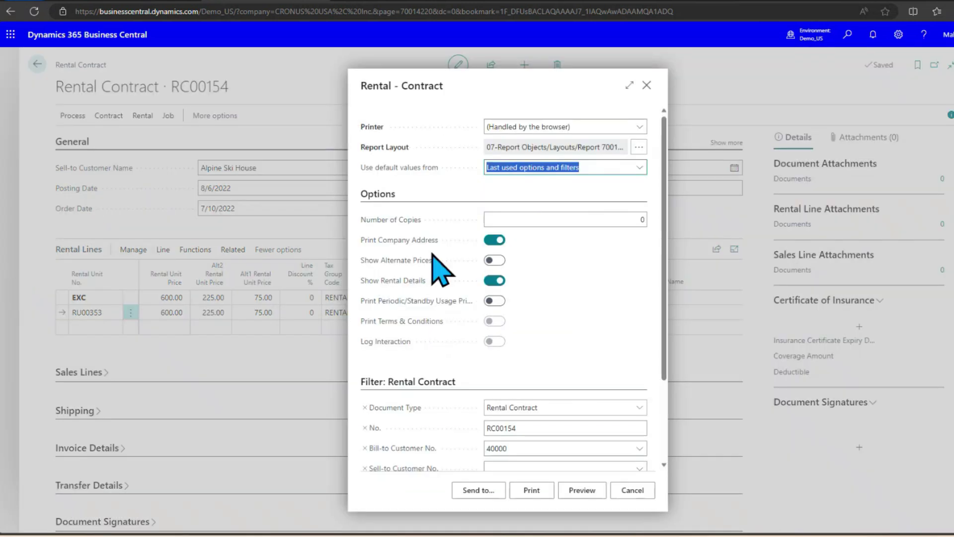
pyautogui.click(494, 260)
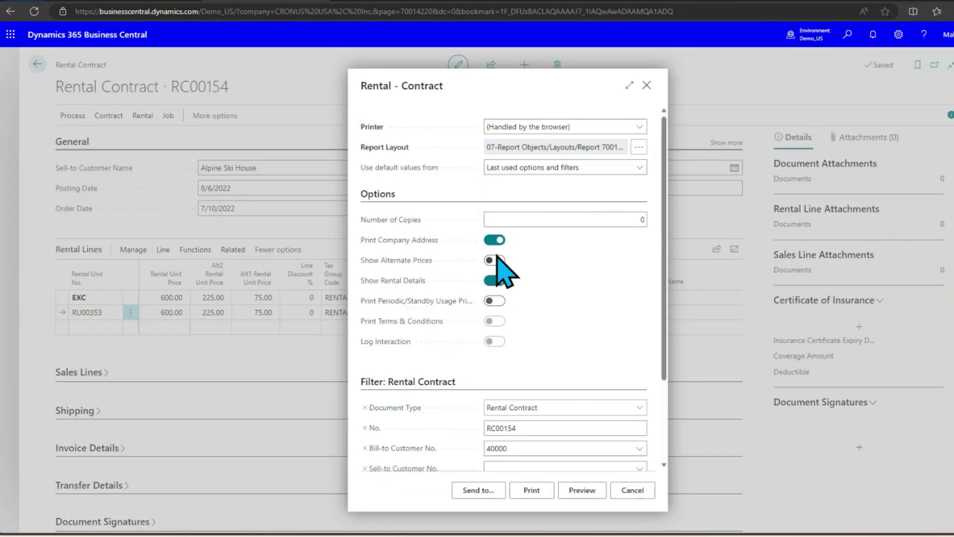
pyautogui.click(582, 490)
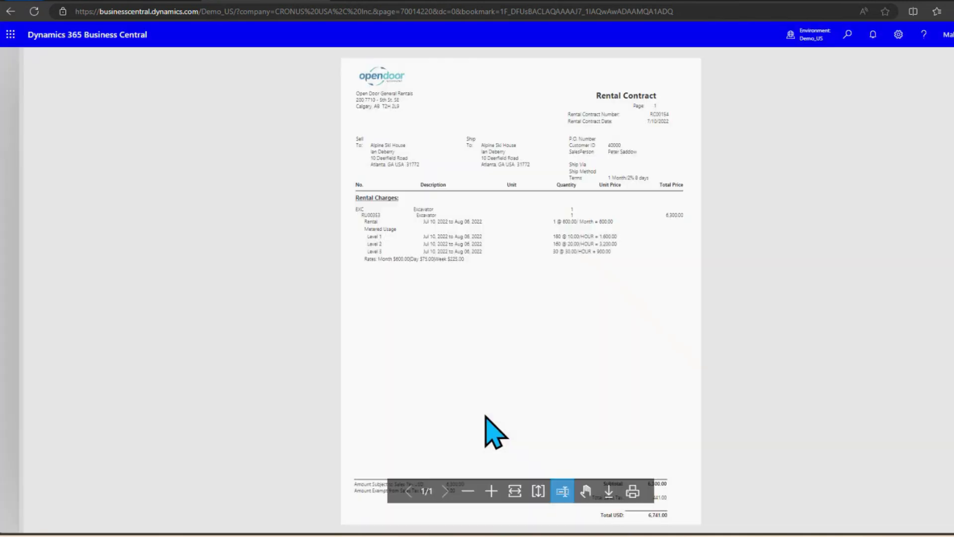
pyautogui.click(489, 491)
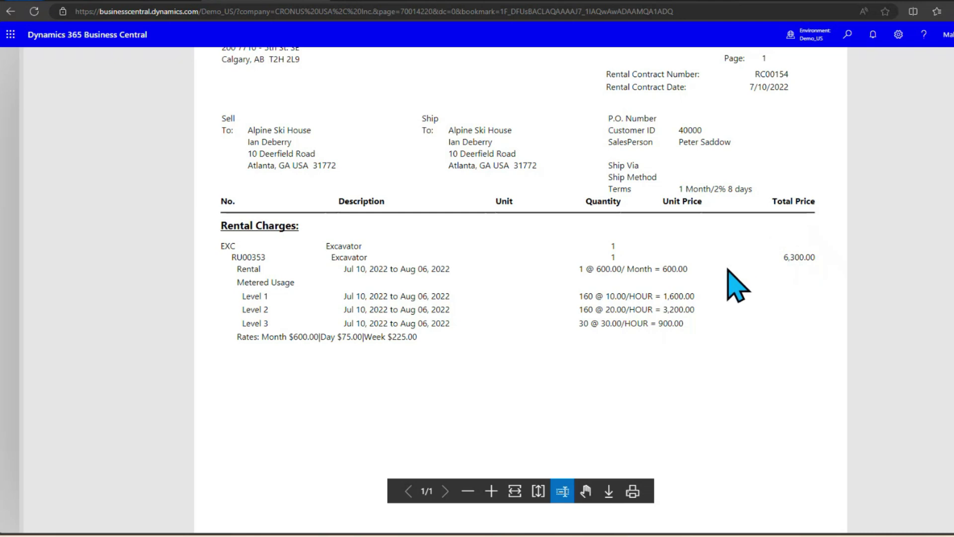
pyautogui.click(10, 11)
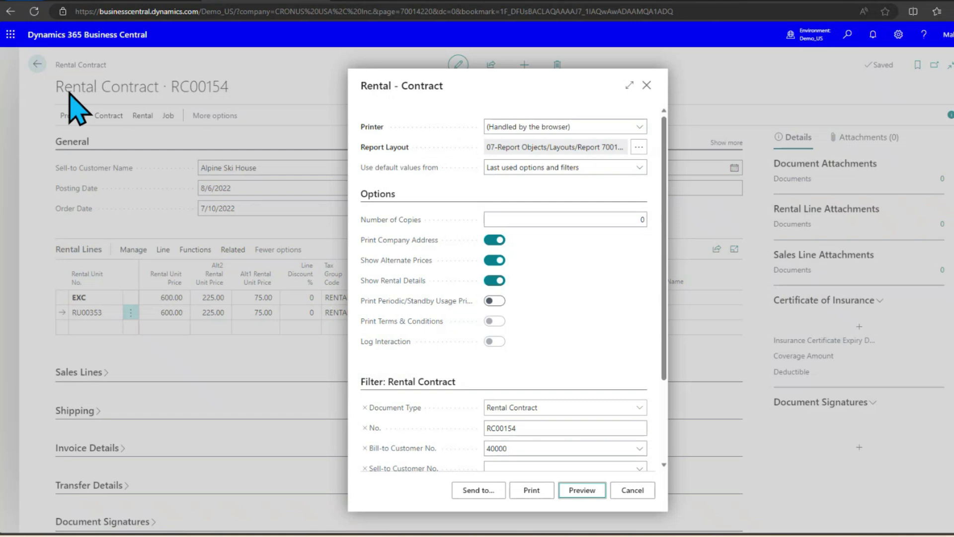